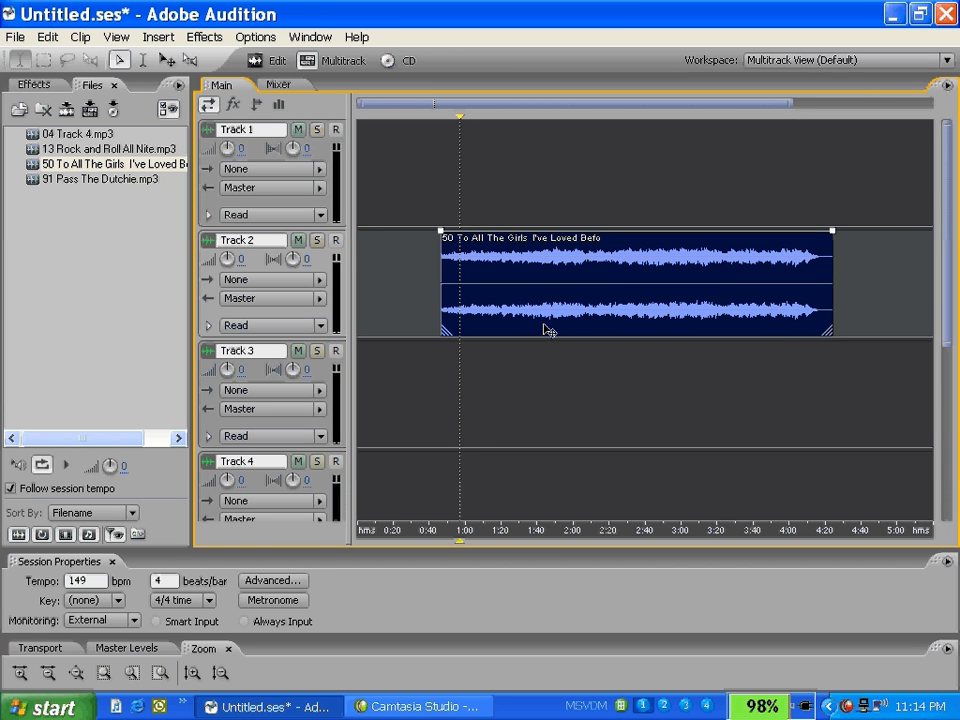
Step: Move the Track 2 clip slightly later and trim both ends so it spans about 2:03 to 3:18
left_click_drag(546, 330, 578, 308)
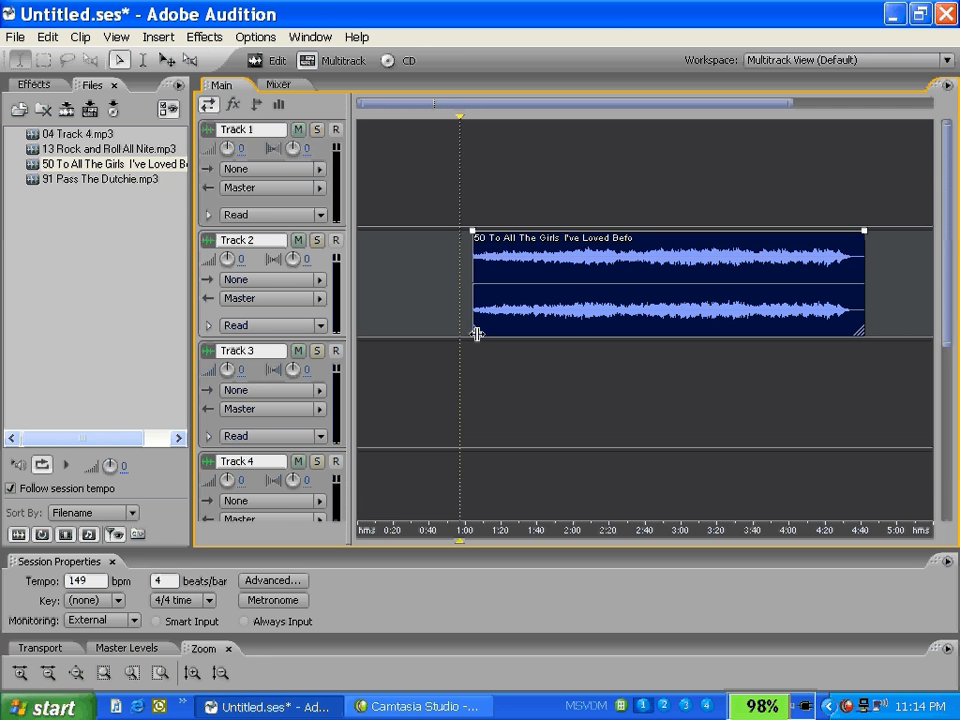
left_click_drag(477, 334, 583, 326)
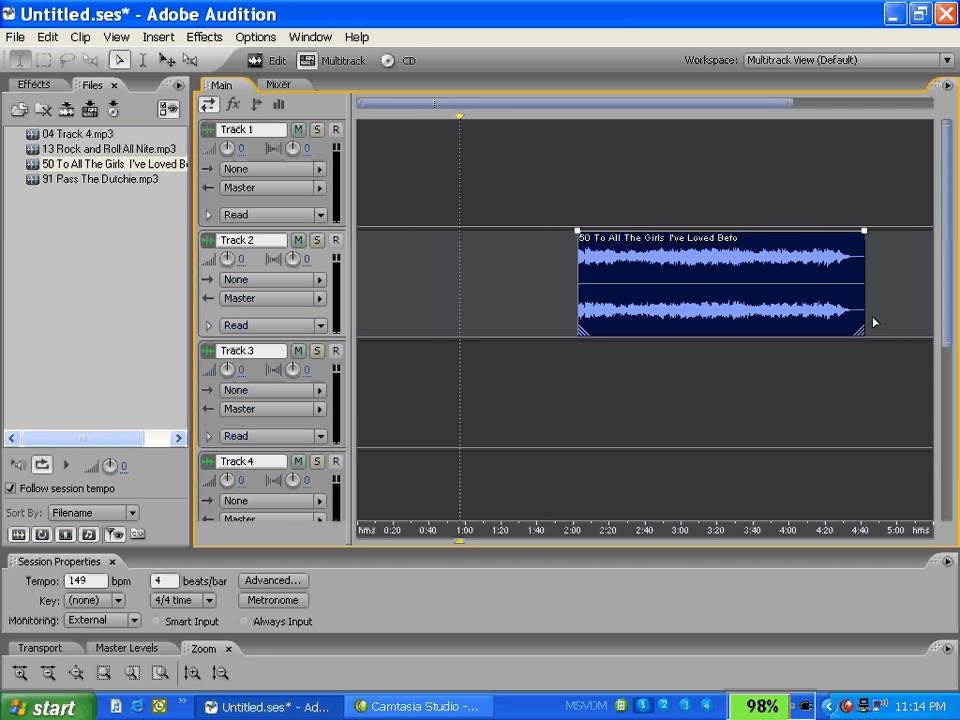
left_click_drag(862, 329, 712, 310)
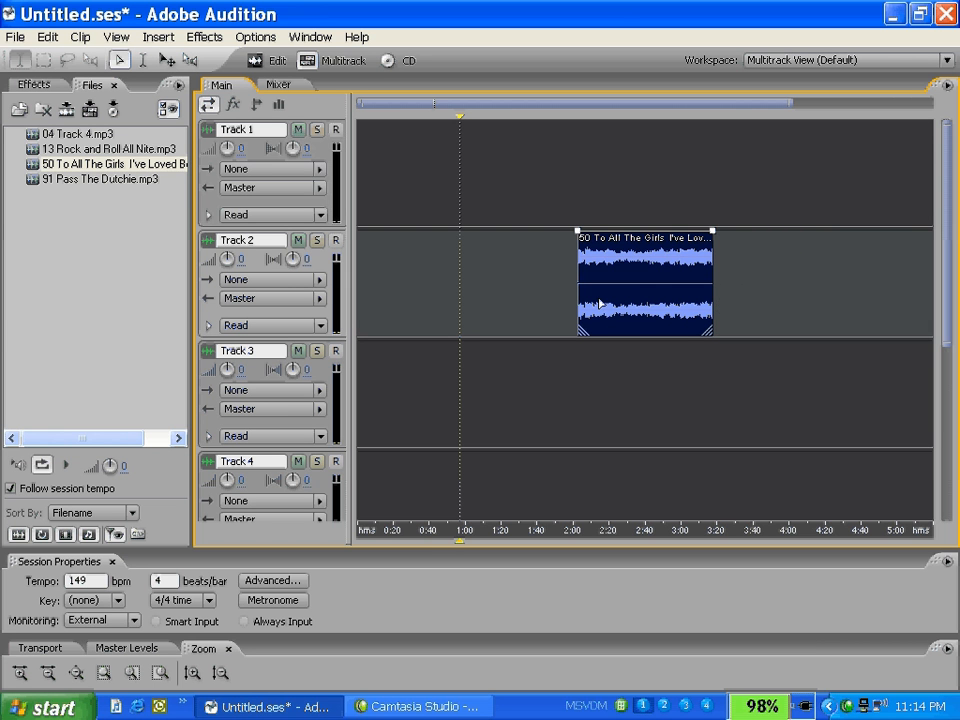
Step: View the trimmed section of the Track 2 clip in the waveform editor and return to the multitrack view
left_click(600, 304)
double_click(600, 304)
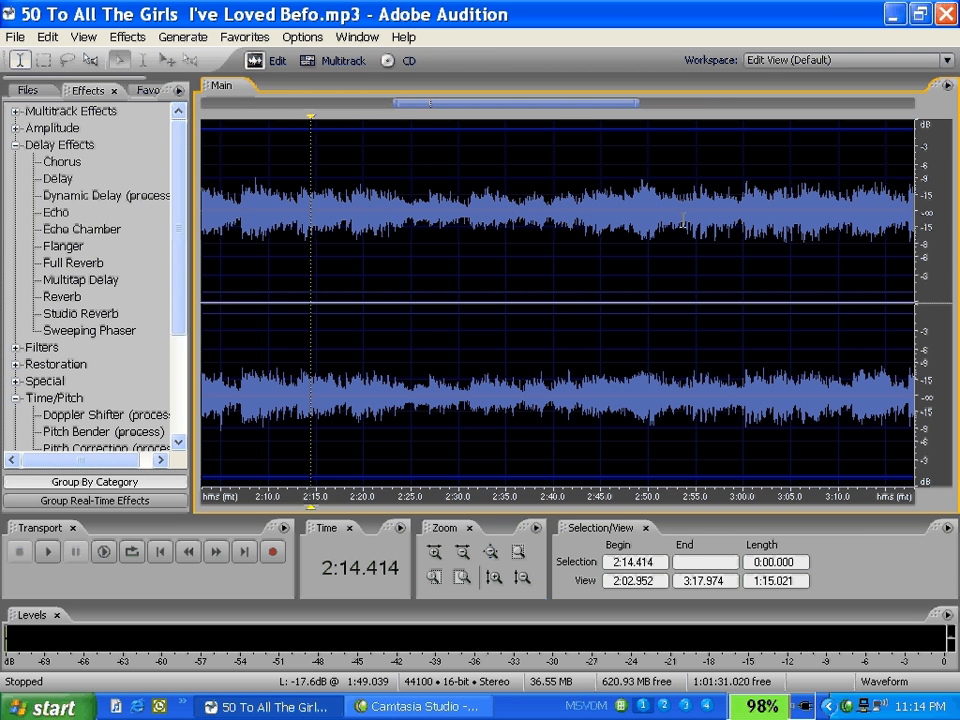
left_click(330, 61)
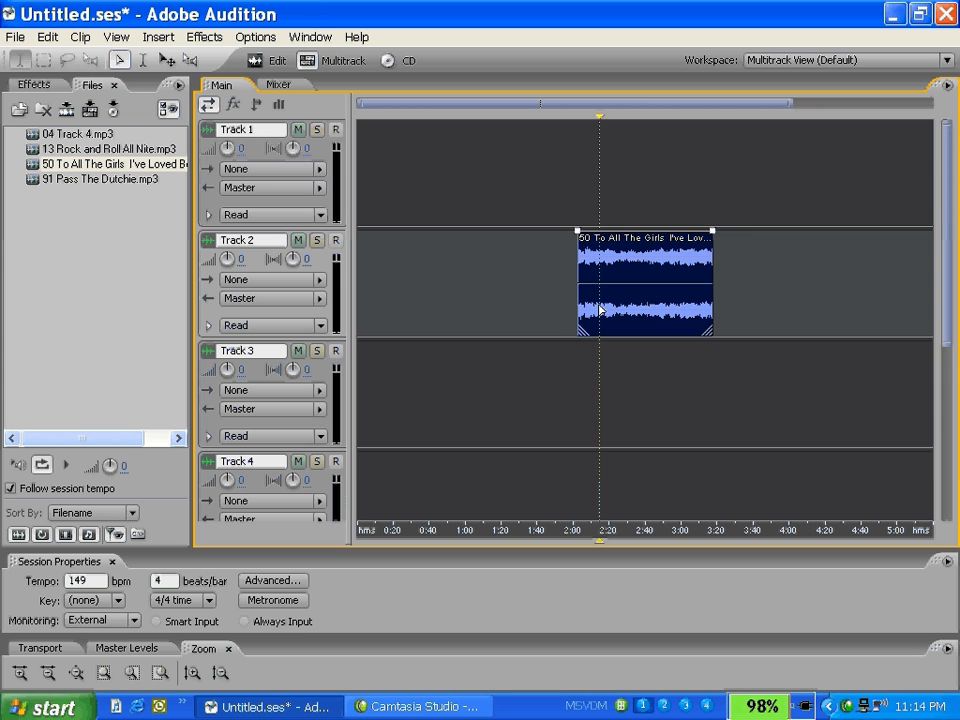
Step: Adjust the Track 2 clip's edges to span about 1:53 to 3:10 and check the section in the waveform editor
left_click_drag(581, 327, 559, 290)
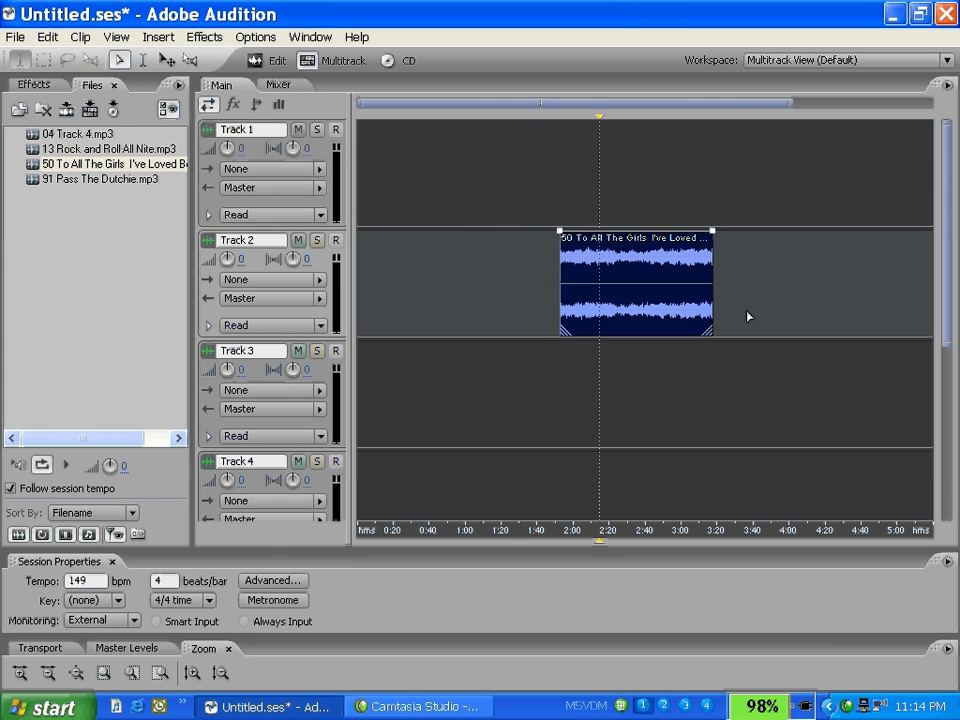
left_click_drag(708, 334, 701, 286)
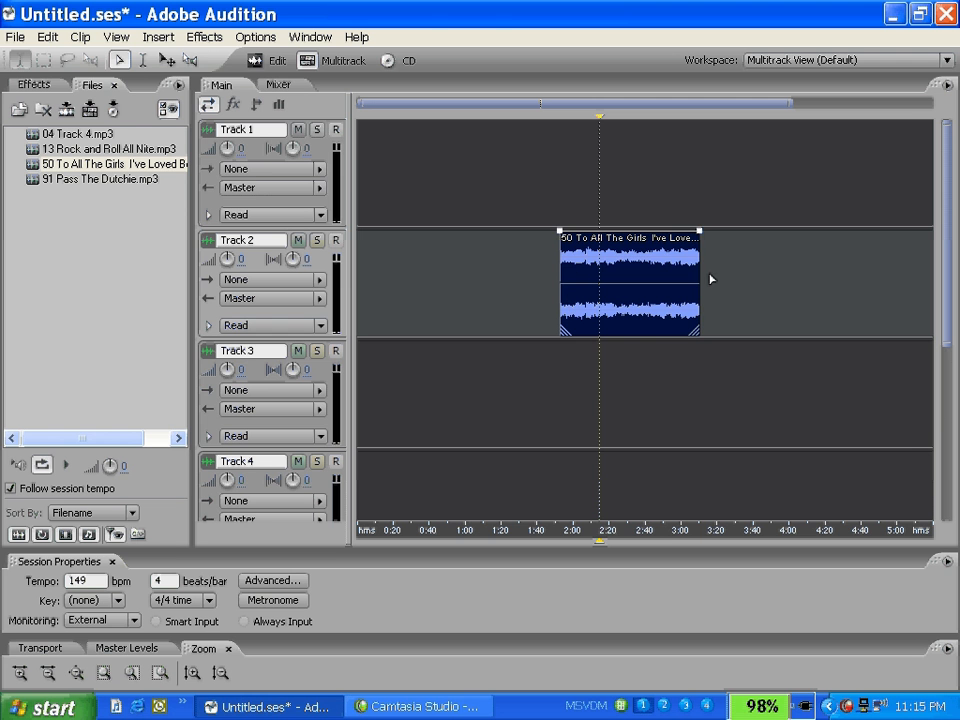
double_click(605, 323)
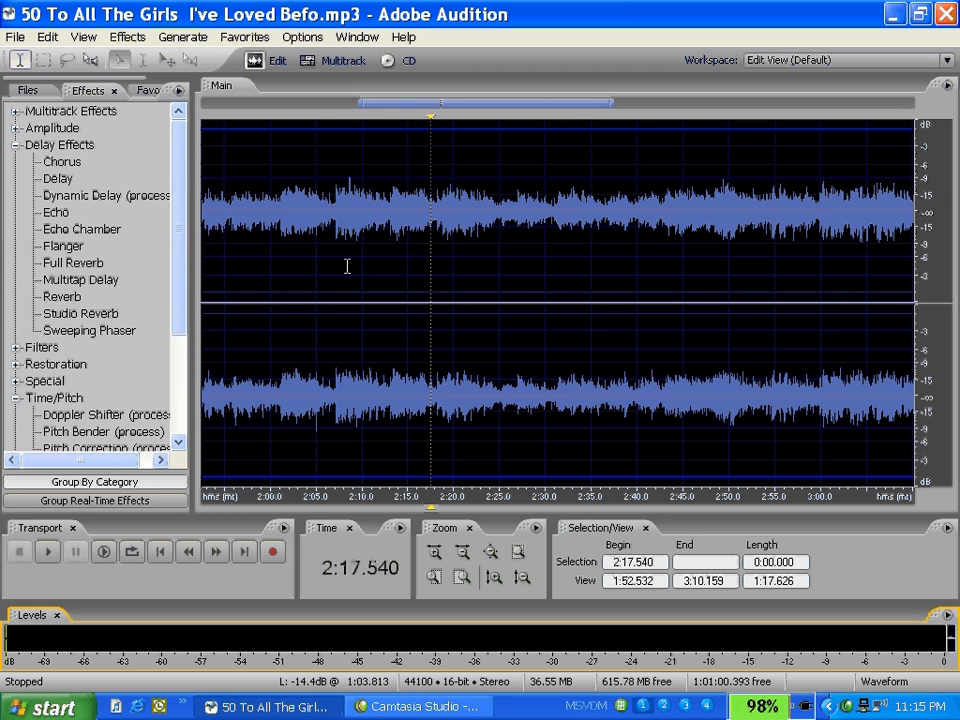
mouse_move(406, 105)
left_mouse_down()
mouse_move(384, 113)
mouse_move(398, 110)
left_mouse_up()
left_click(309, 62)
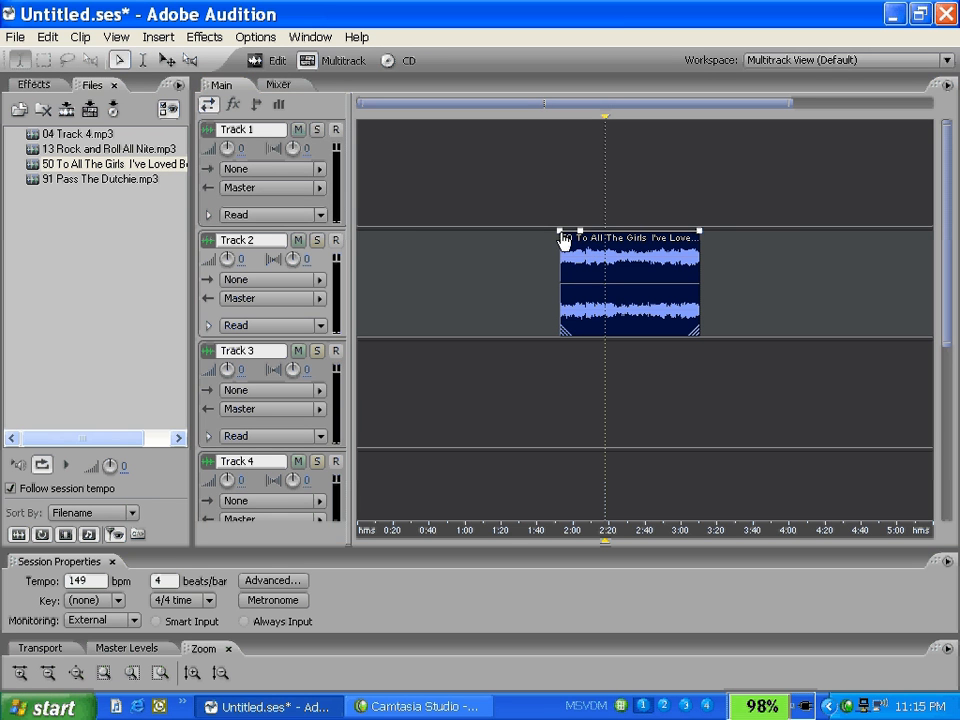
Step: Shape the Track 2 clip's volume envelope with a fade-in ending about 2:11 and a fade-out starting about 2:56
left_click_drag(561, 233, 560, 334)
mouse_move(701, 232)
left_mouse_down()
mouse_move(703, 258)
mouse_move(697, 230)
left_mouse_up()
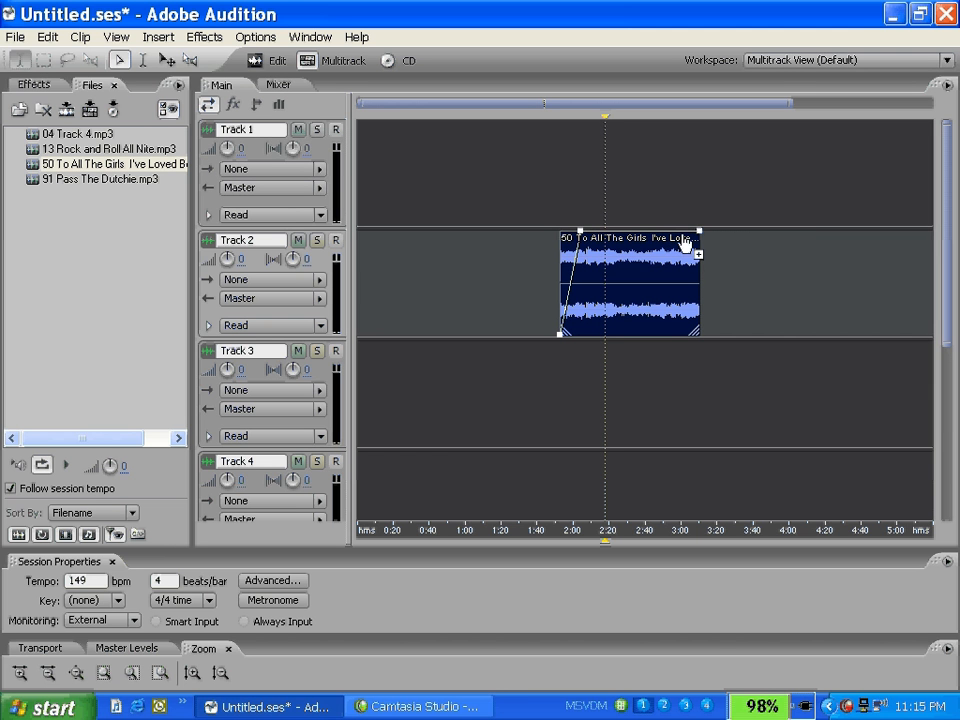
left_click(682, 233)
left_click_drag(702, 237, 704, 371)
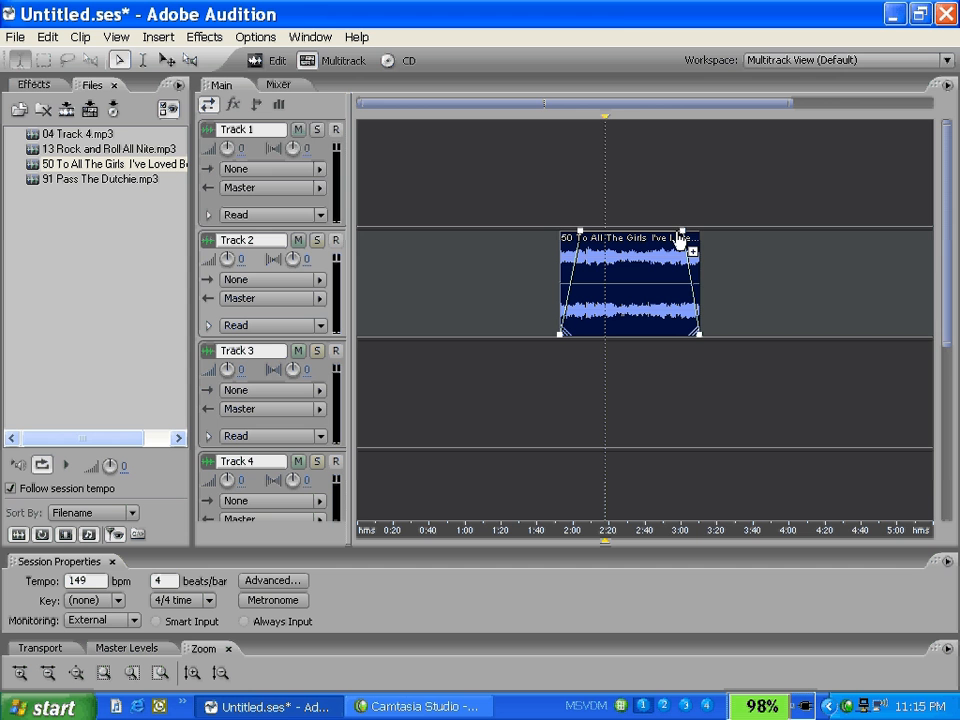
left_click_drag(681, 235, 674, 235)
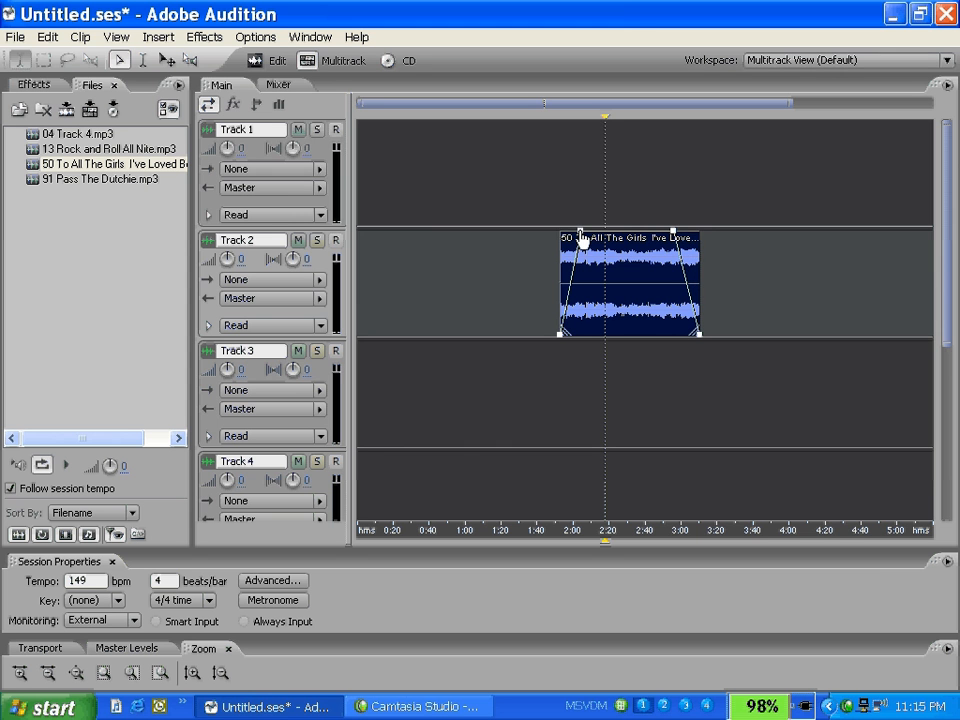
left_click_drag(581, 235, 592, 235)
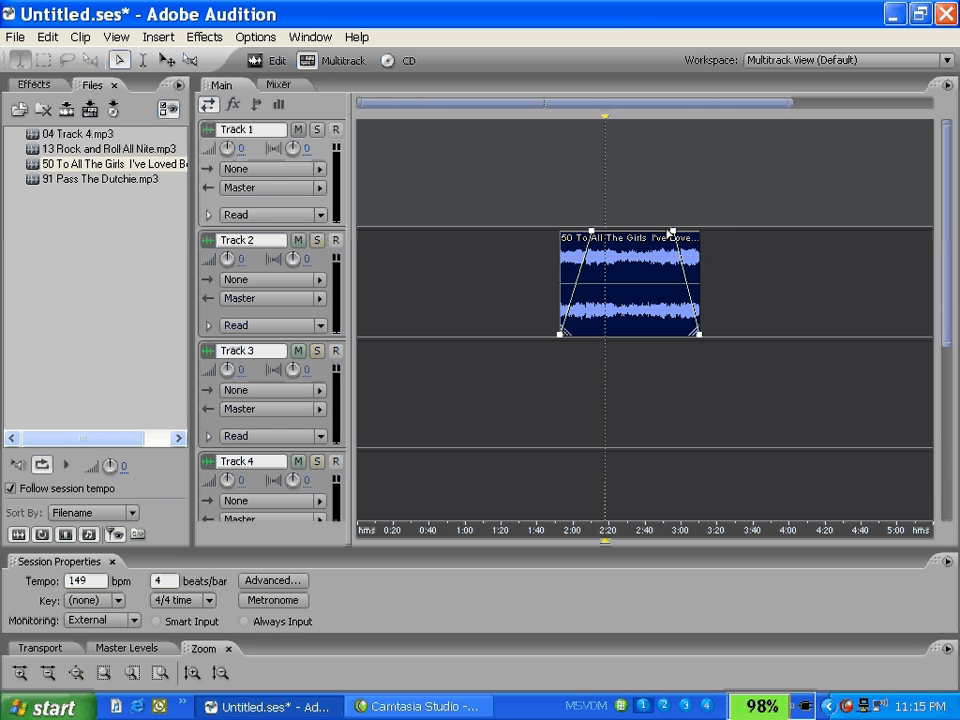
Step: Enable splines on the Track 2 clip's volume envelope and steepen the fade-in and fade-out curves near the clip's ends
left_click(629, 281)
right_click(631, 282)
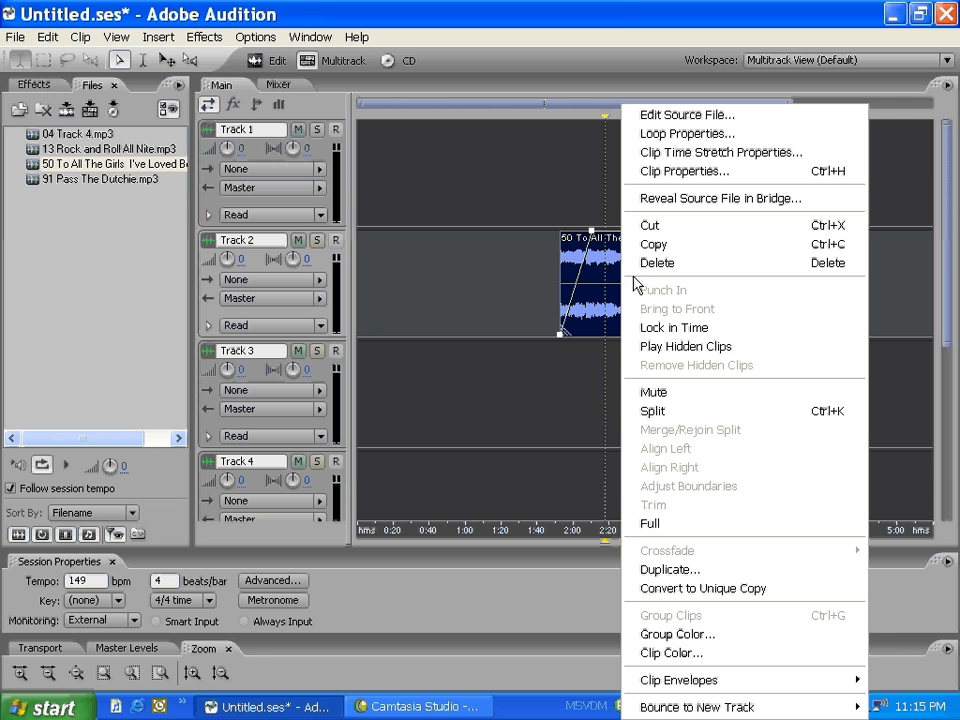
mouse_move(745, 687)
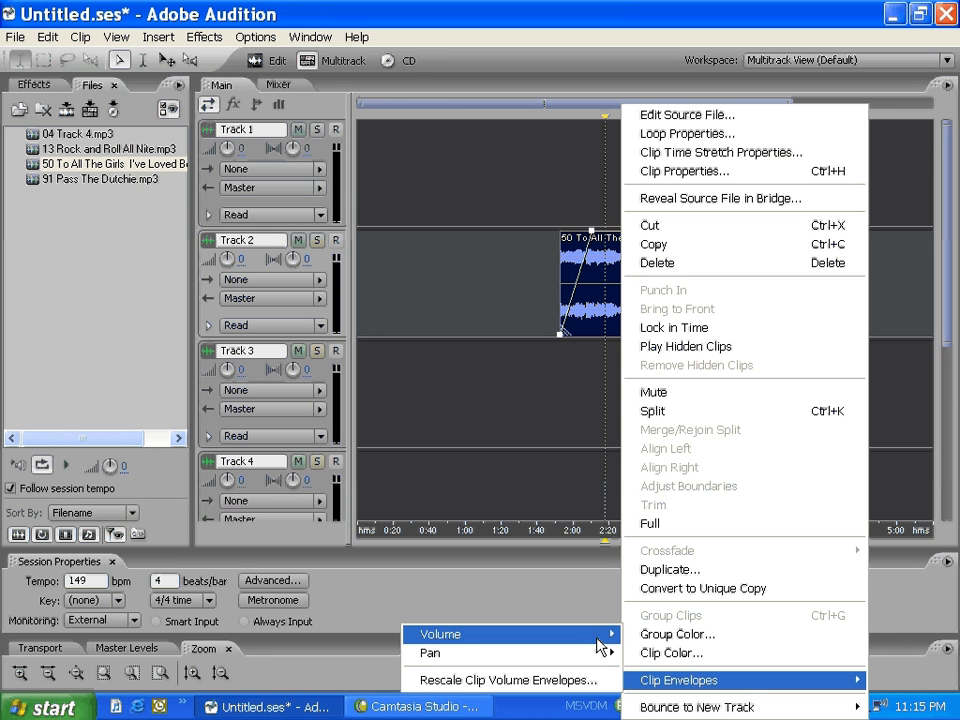
mouse_move(609, 639)
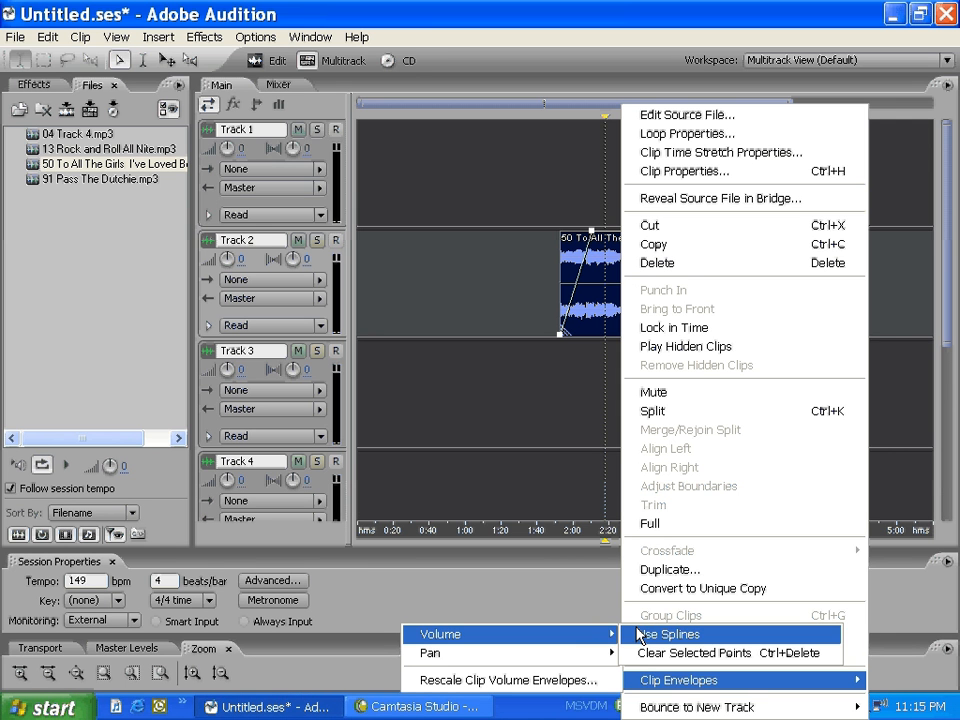
left_click(638, 636)
left_click_drag(592, 265, 567, 245)
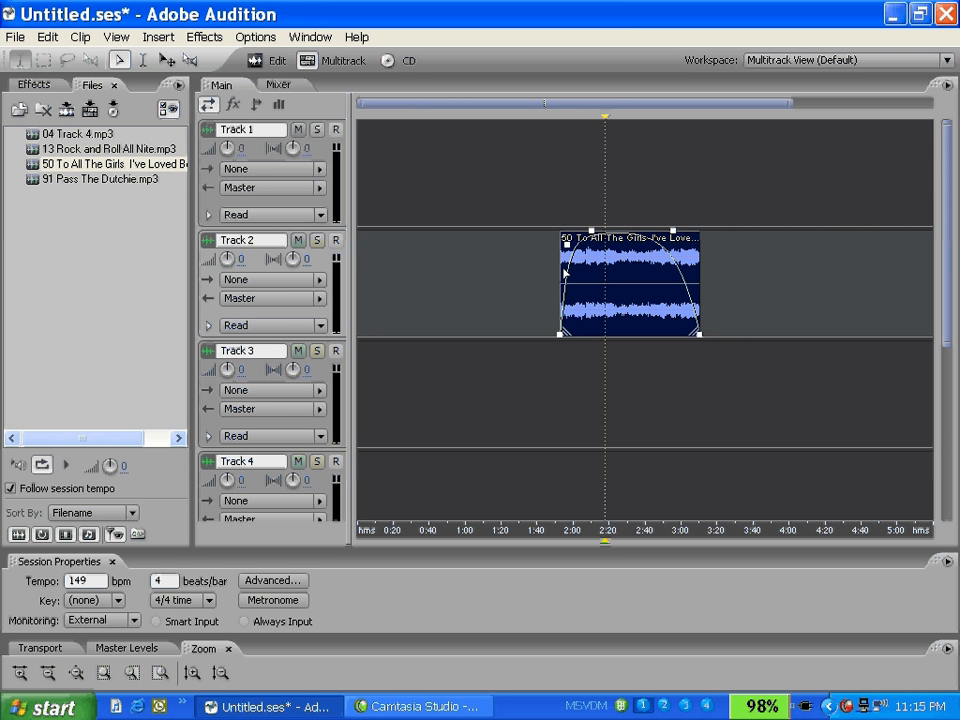
left_click_drag(675, 234, 697, 245)
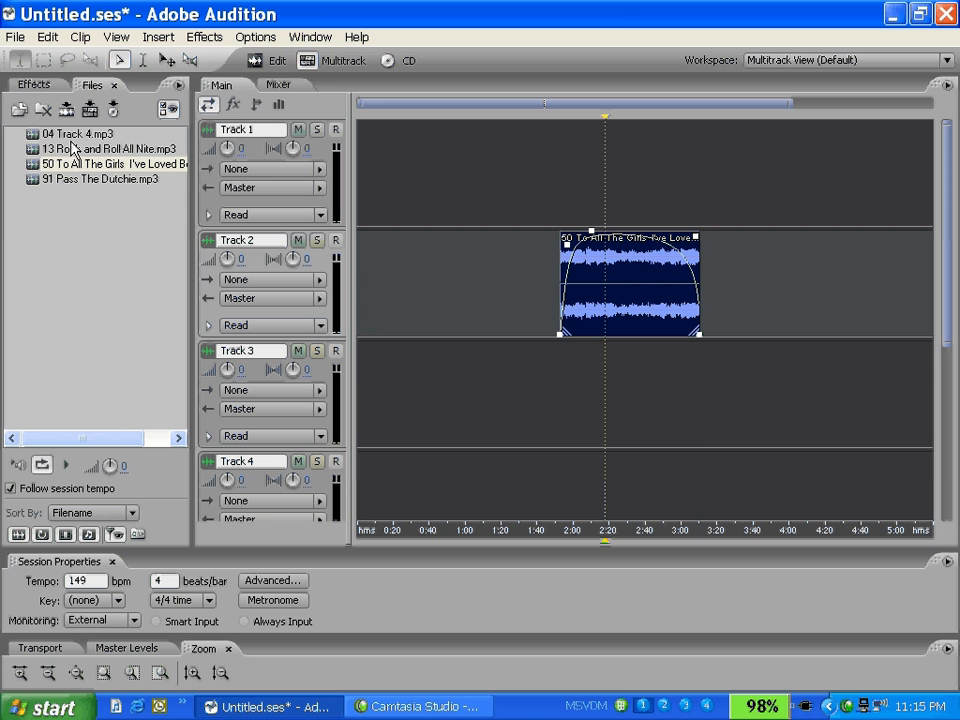
Step: Place 13 Rock and Roll All Nite.mp3 on Track 3 at about 2:38 and give it a volume fade-in from silence
left_click_drag(72, 150, 697, 358)
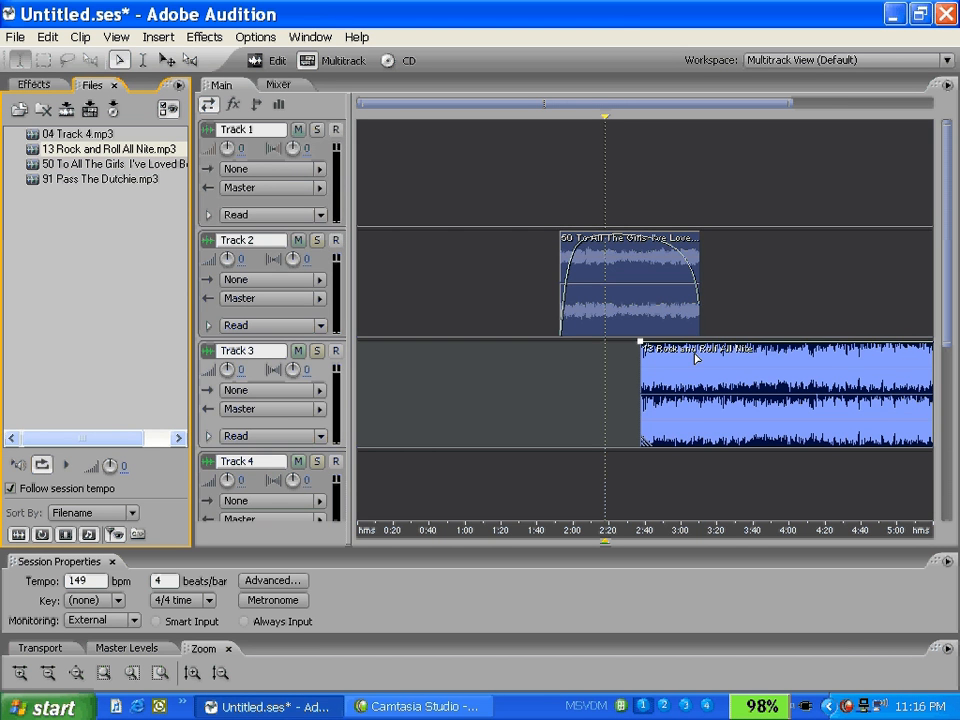
left_click(660, 360)
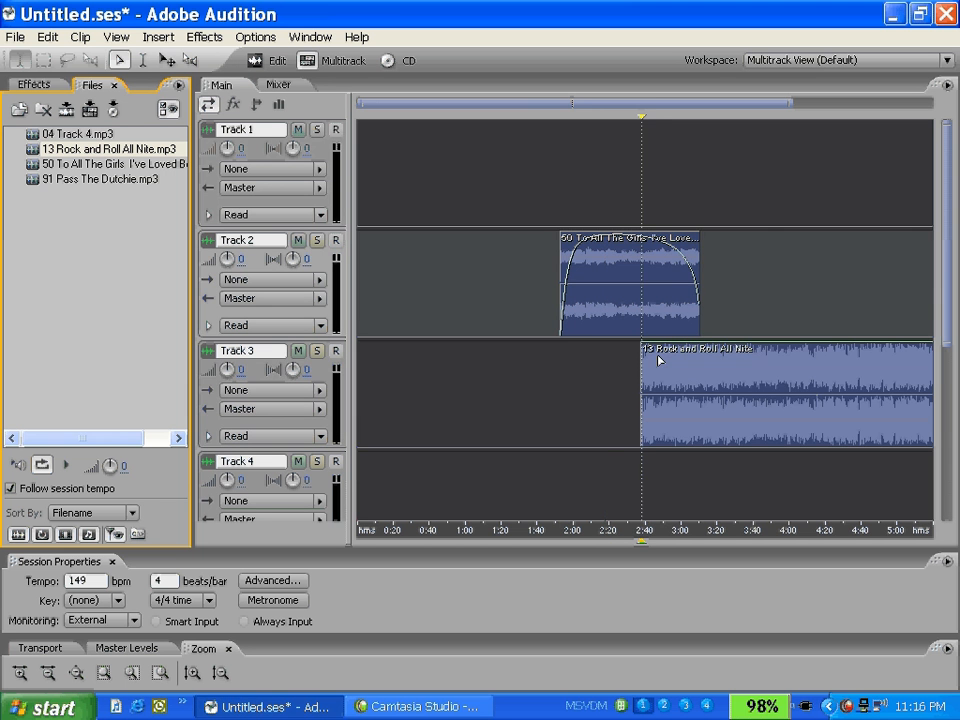
left_click(658, 360)
left_click_drag(641, 348, 650, 452)
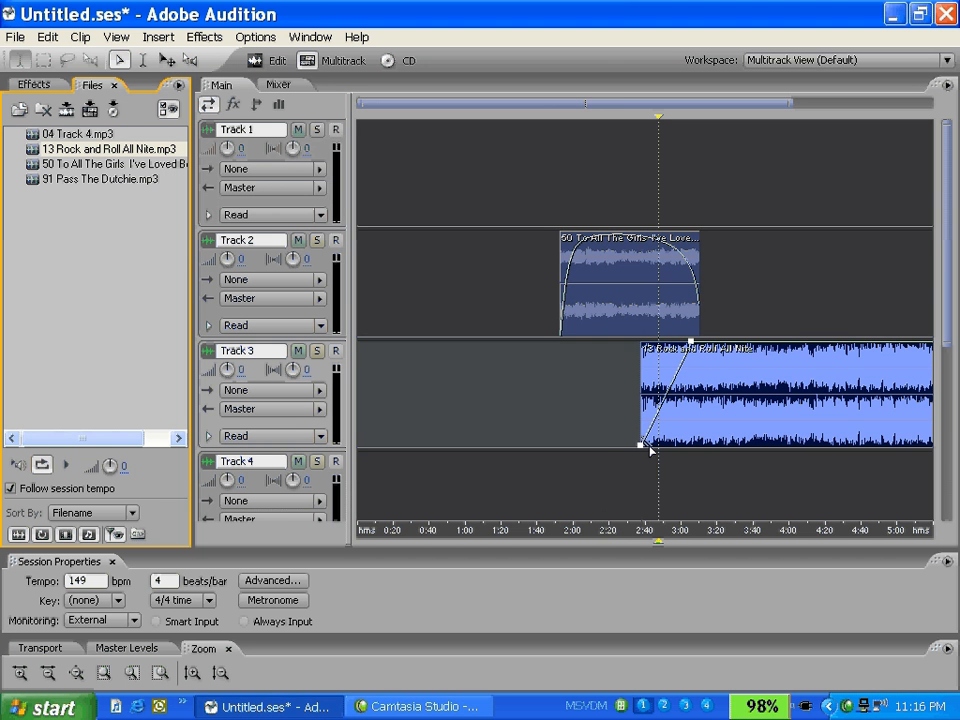
Step: Enable splines on the Rock and Roll All Nite volume envelope and add and shift points to make the fade-in curve steeper
right_click(691, 400)
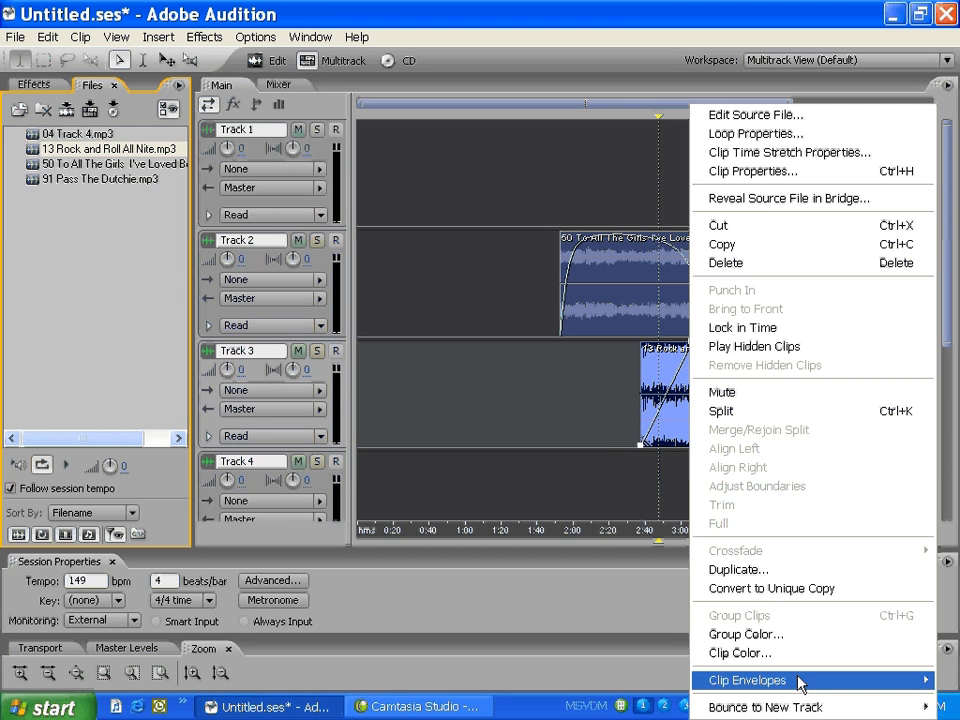
mouse_move(800, 683)
mouse_move(656, 638)
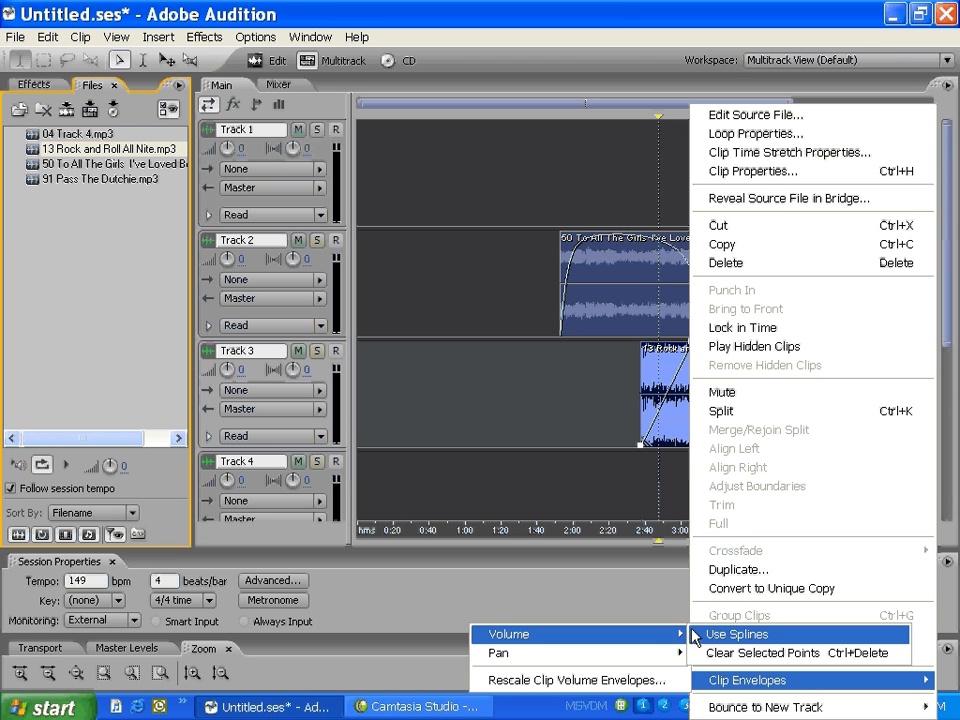
left_click(730, 634)
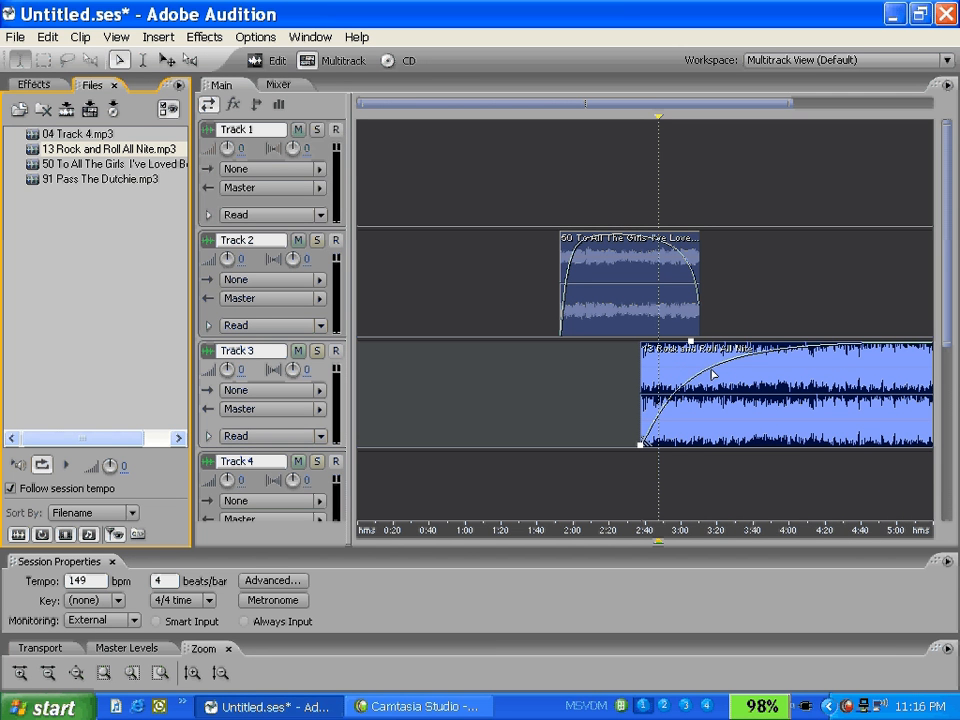
left_click(701, 364)
left_click_drag(701, 364, 737, 341)
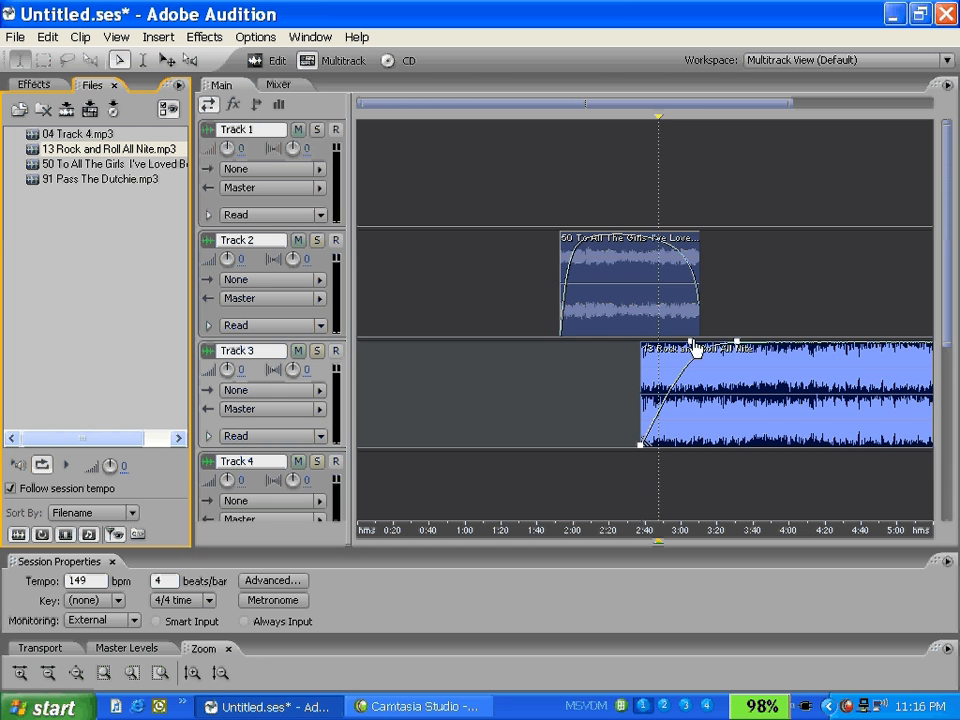
left_click_drag(694, 347, 661, 347)
Step: Move the Rock and Roll All Nite clip to about 2:59 and the Track 2 clip onto Track 3 at about 0:56
left_click_drag(703, 424, 742, 424)
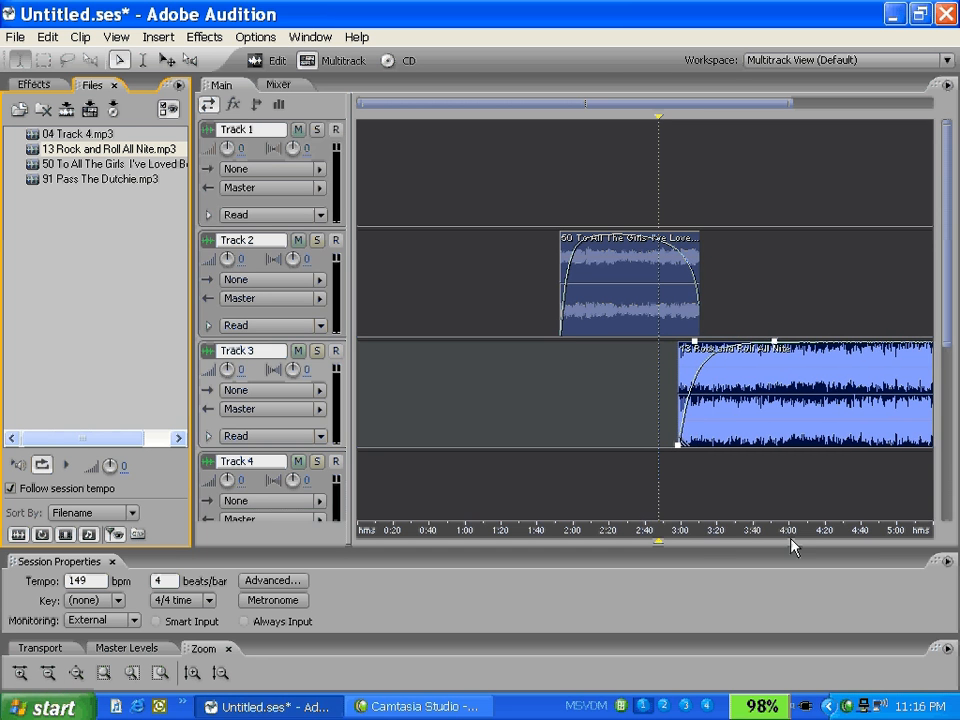
left_click(684, 328)
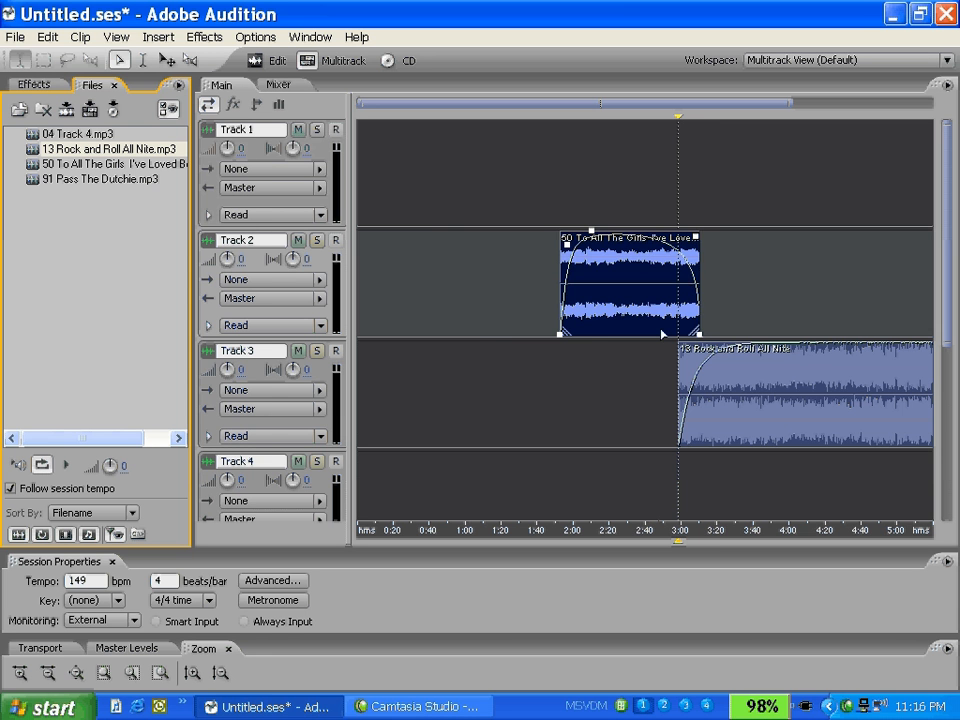
left_click_drag(661, 334, 559, 403)
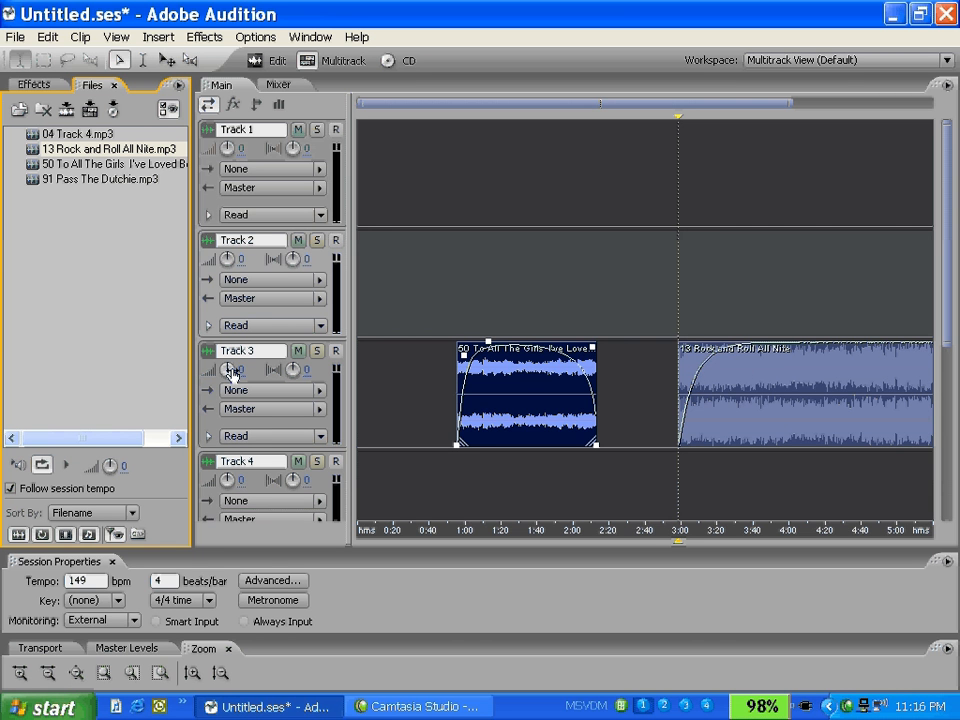
Step: Pull the first Track 3 clip's top envelope point down to dip the volume mid-clip, and set the track volume to 0.7
left_click_drag(229, 372, 414, 390)
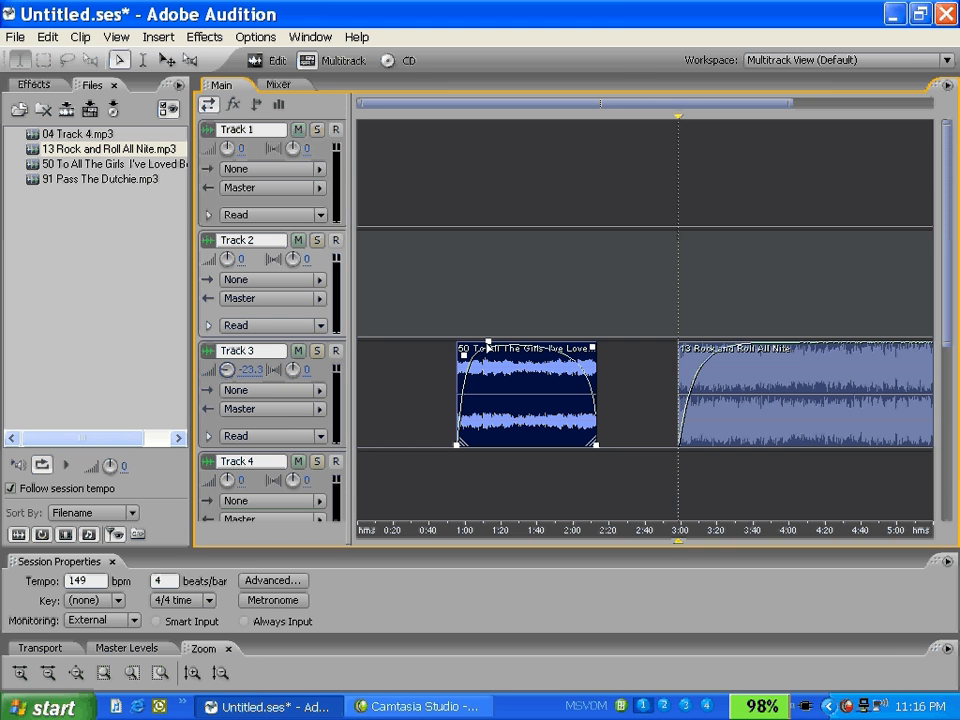
left_click_drag(493, 350, 507, 415)
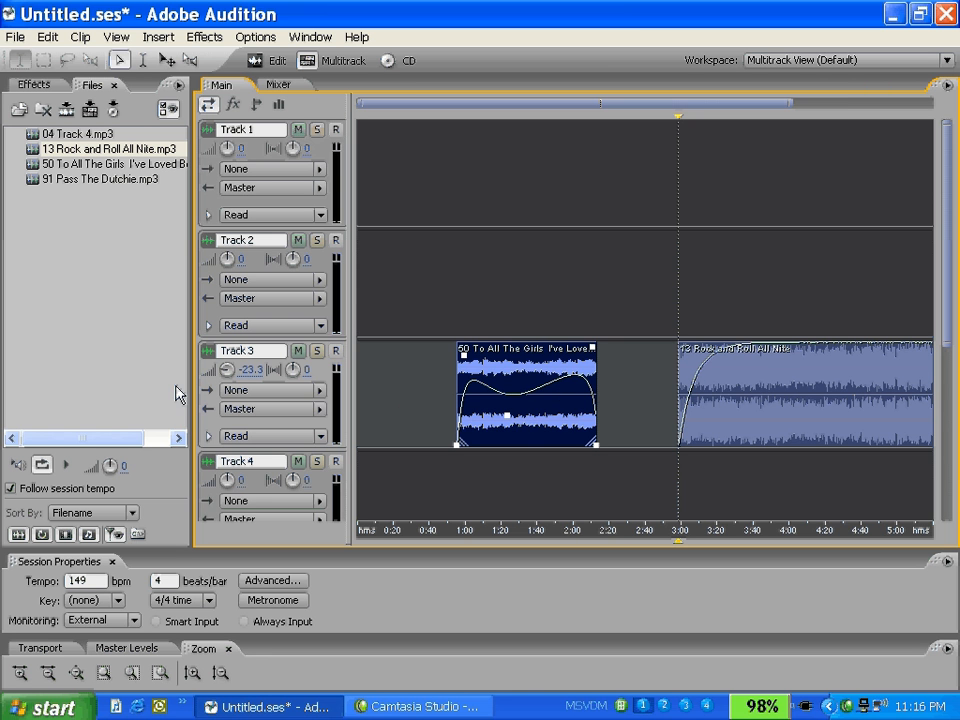
left_click_drag(222, 373, 250, 346)
mouse_move(228, 375)
left_mouse_down()
mouse_move(213, 369)
mouse_move(237, 369)
mouse_move(228, 369)
left_mouse_up()
Step: Lower the Track 3 volume fader to -43.6 dB in the mixer
left_click(275, 86)
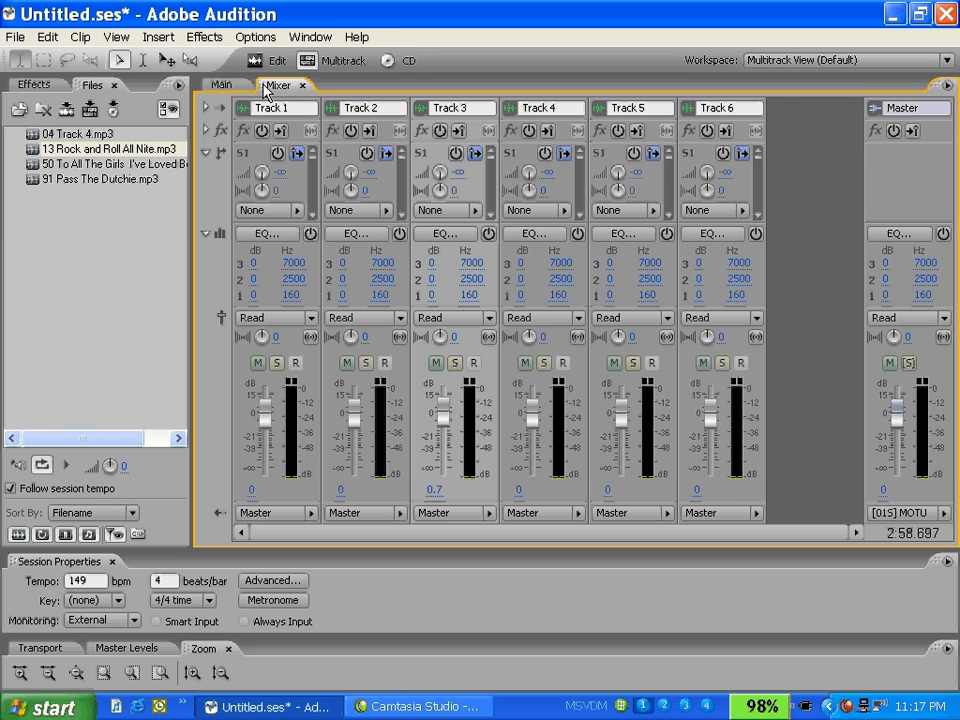
left_click(241, 90)
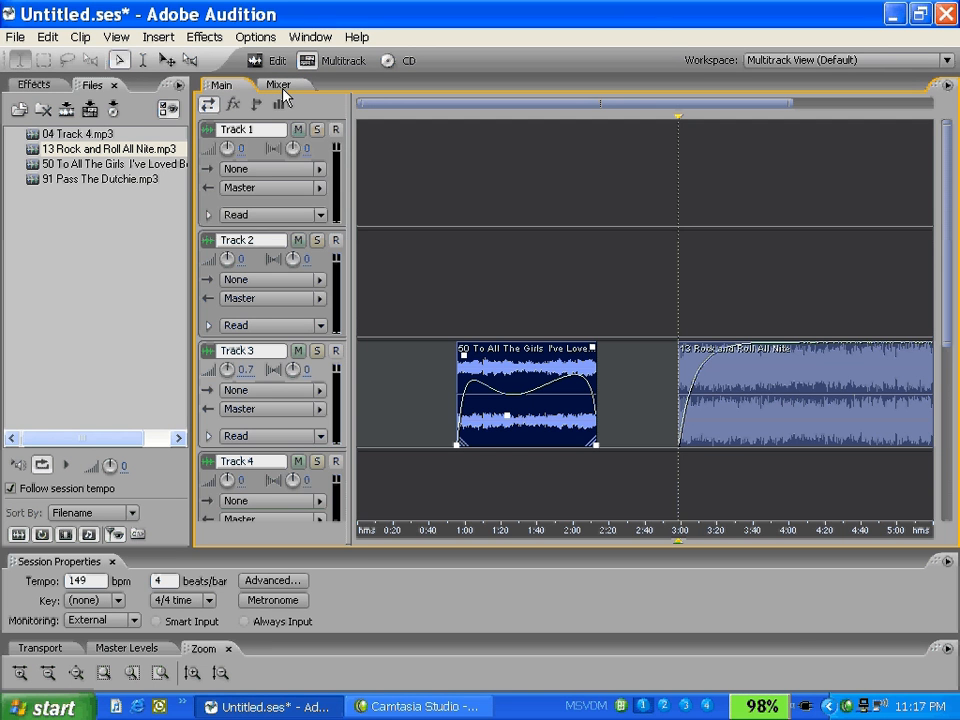
left_click(281, 88)
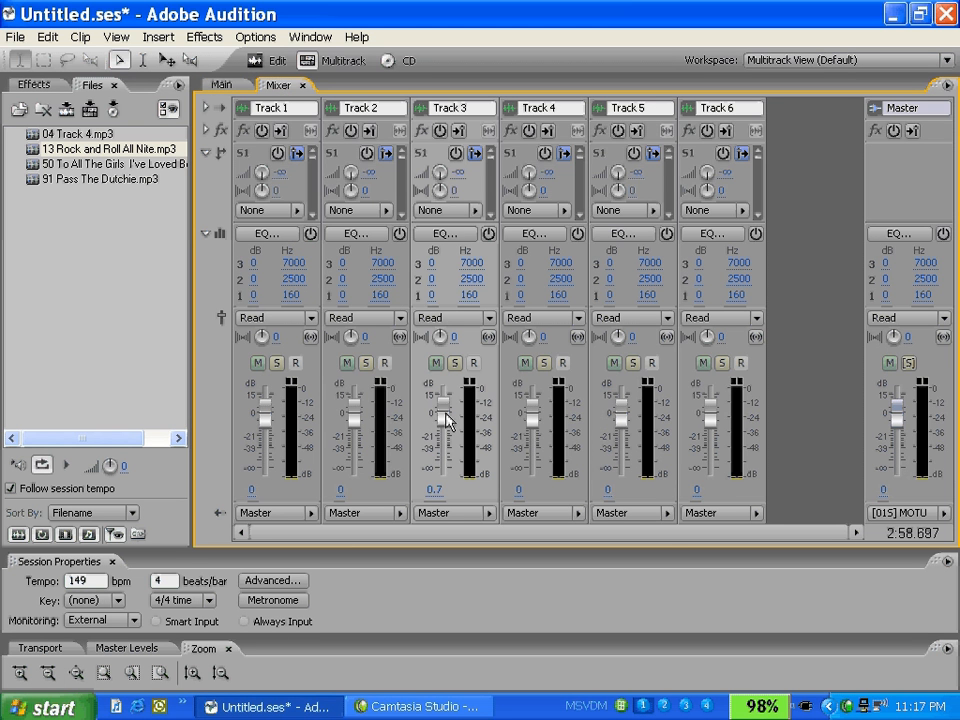
left_click_drag(447, 421, 442, 461)
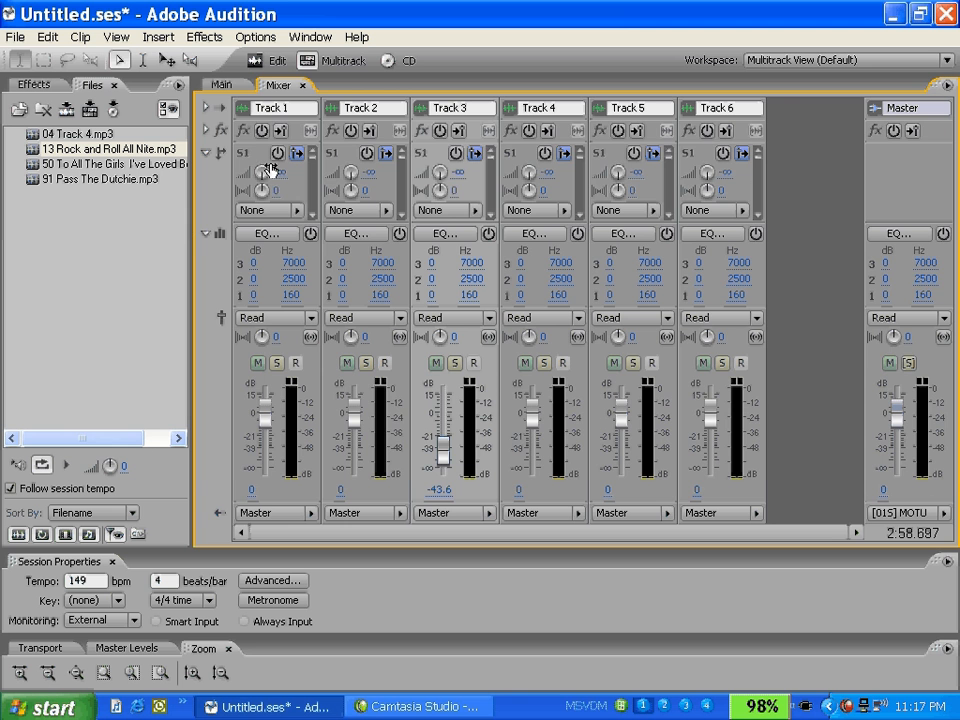
Step: Return to the main track view and raise the Track 3 volume to -1.7 dB
left_click(226, 86)
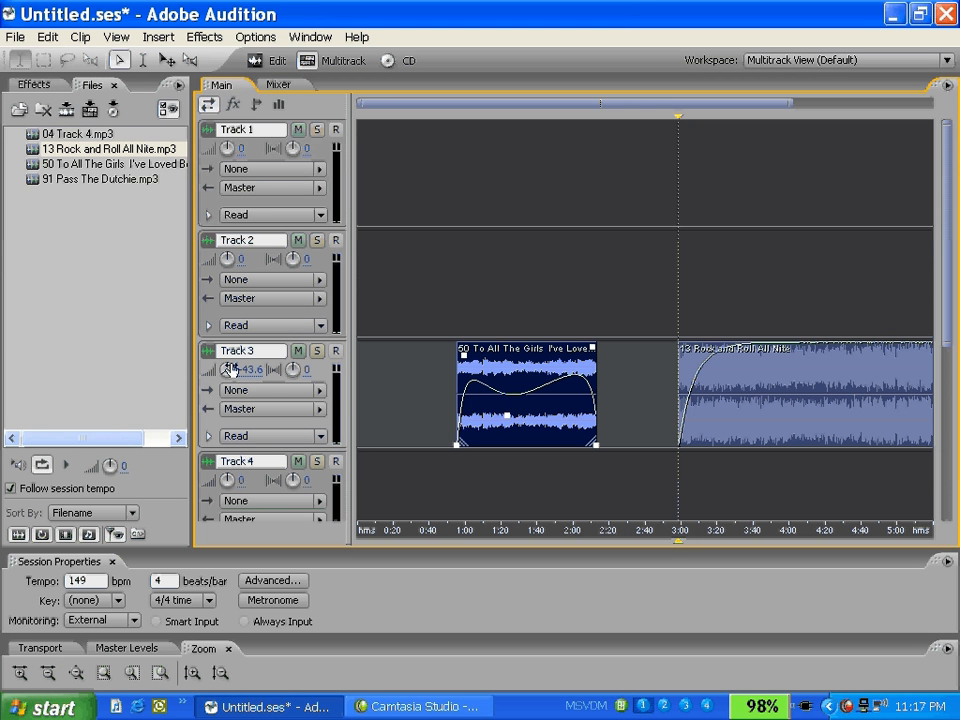
left_click_drag(230, 369, 313, 338)
left_click_drag(313, 338, 326, 338)
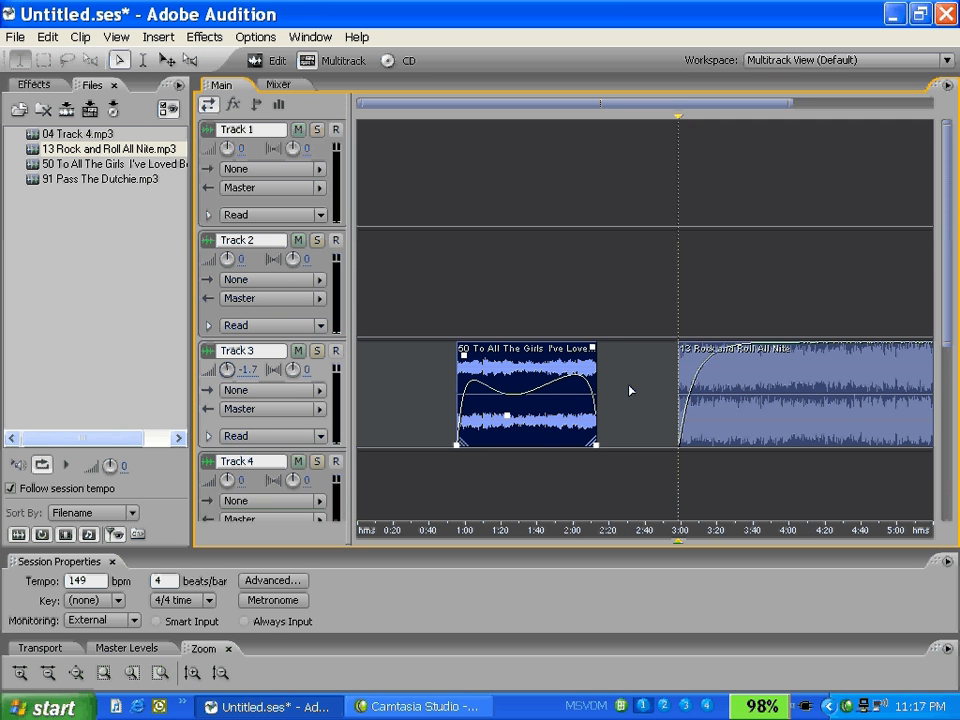
Step: Add volume envelope points to the To All The Girls clip on Track 3 to deepen and widen its mid-clip dip
left_click(551, 428)
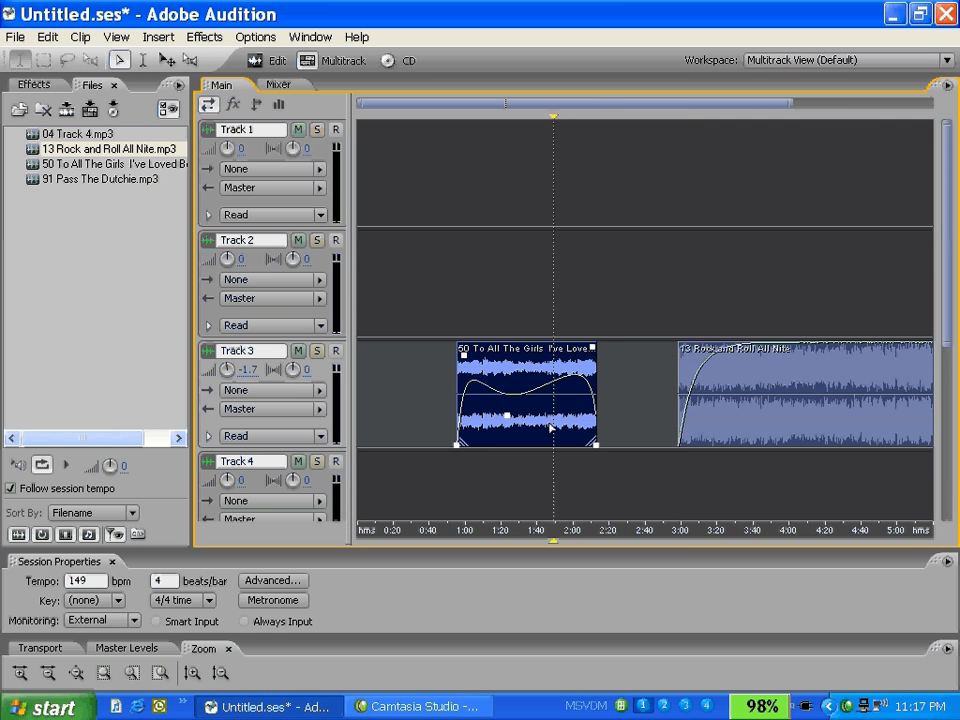
left_click_drag(551, 389, 566, 419)
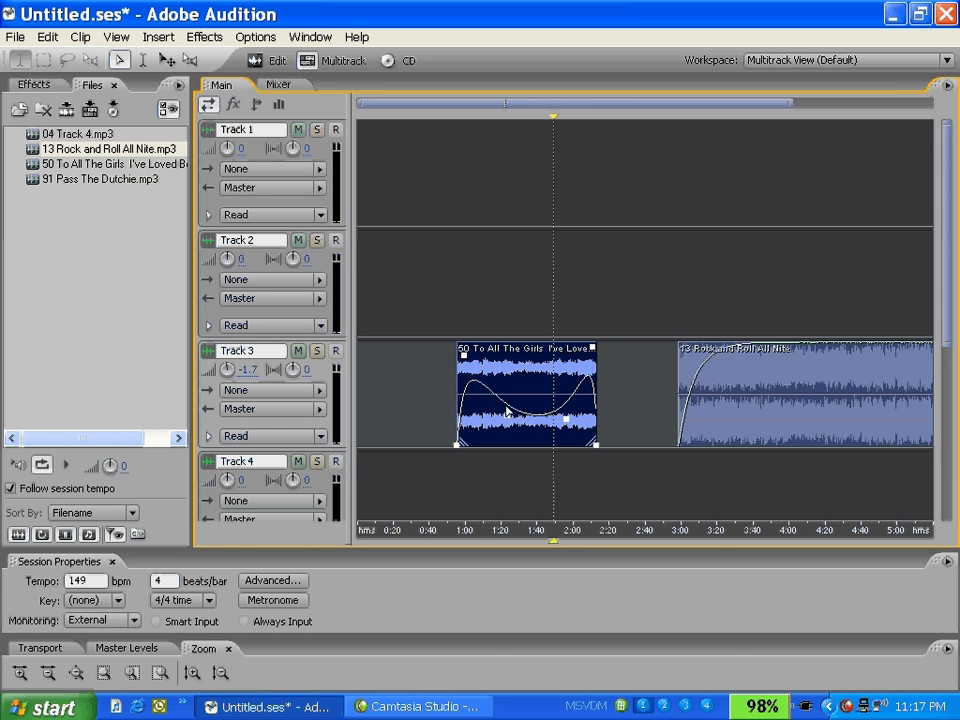
left_click_drag(495, 403, 522, 402)
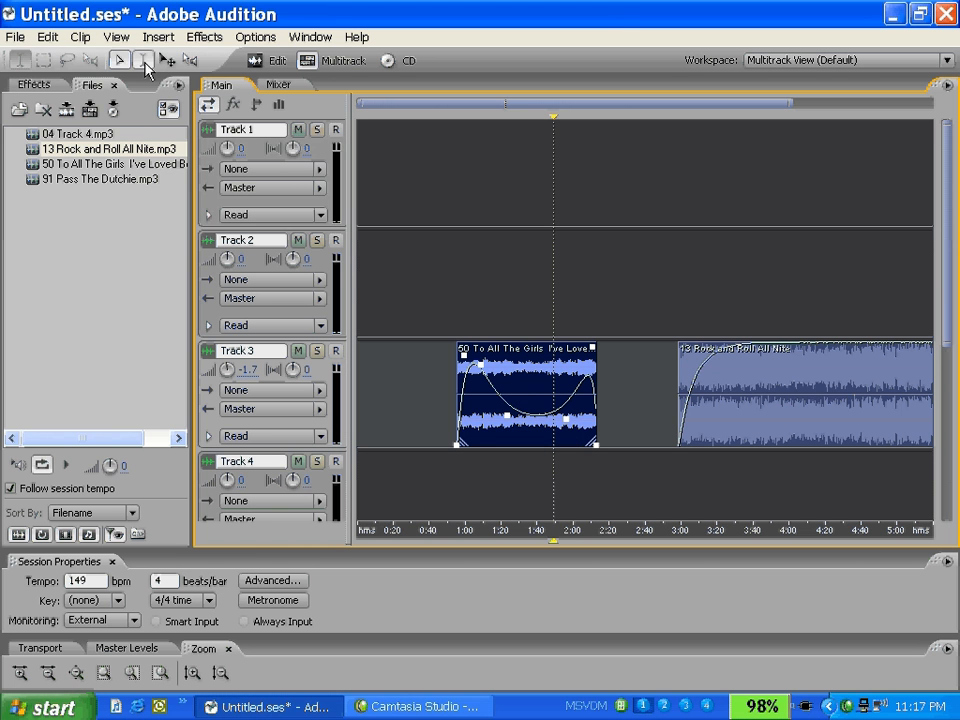
Step: Select the time range around the first Track 3 clip, clear its selected volume envelope points, and dismiss the range selection
left_click(143, 60)
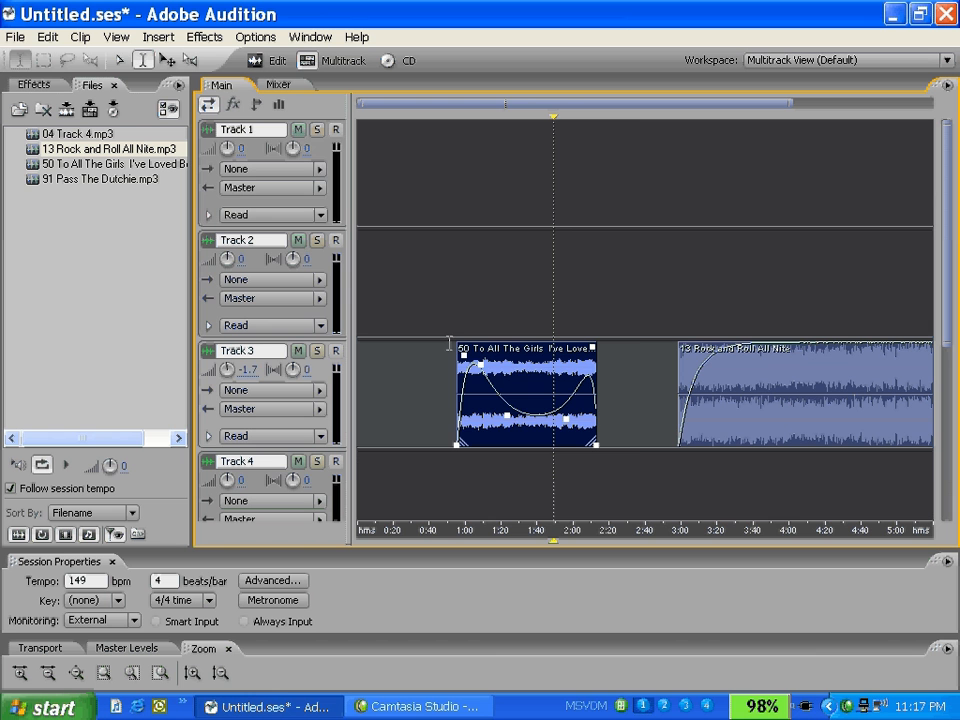
left_click_drag(446, 343, 631, 400)
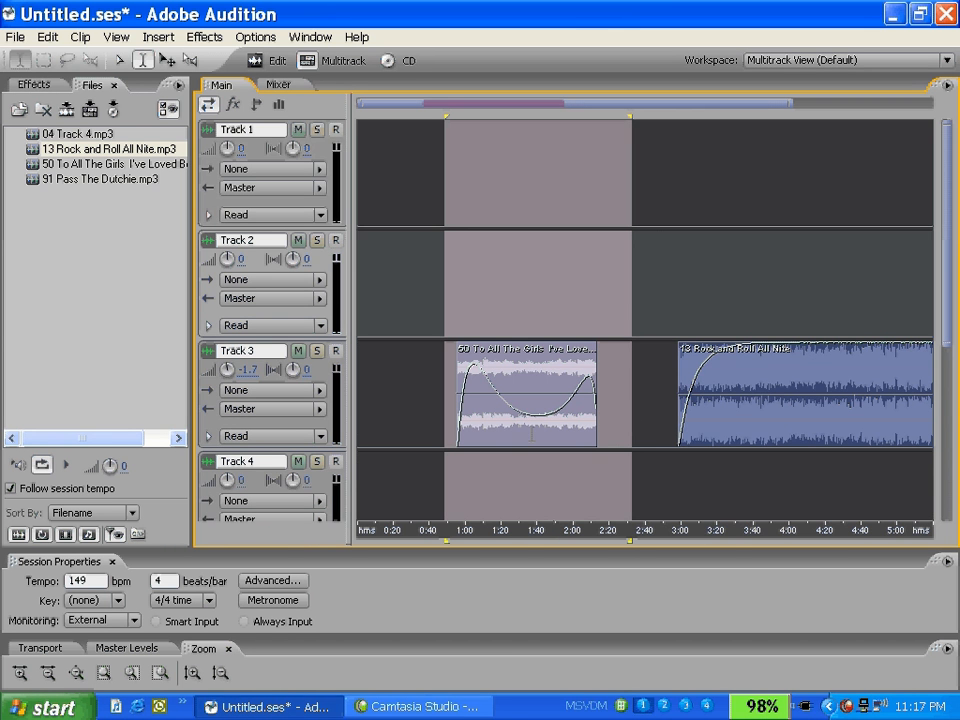
right_click(532, 437)
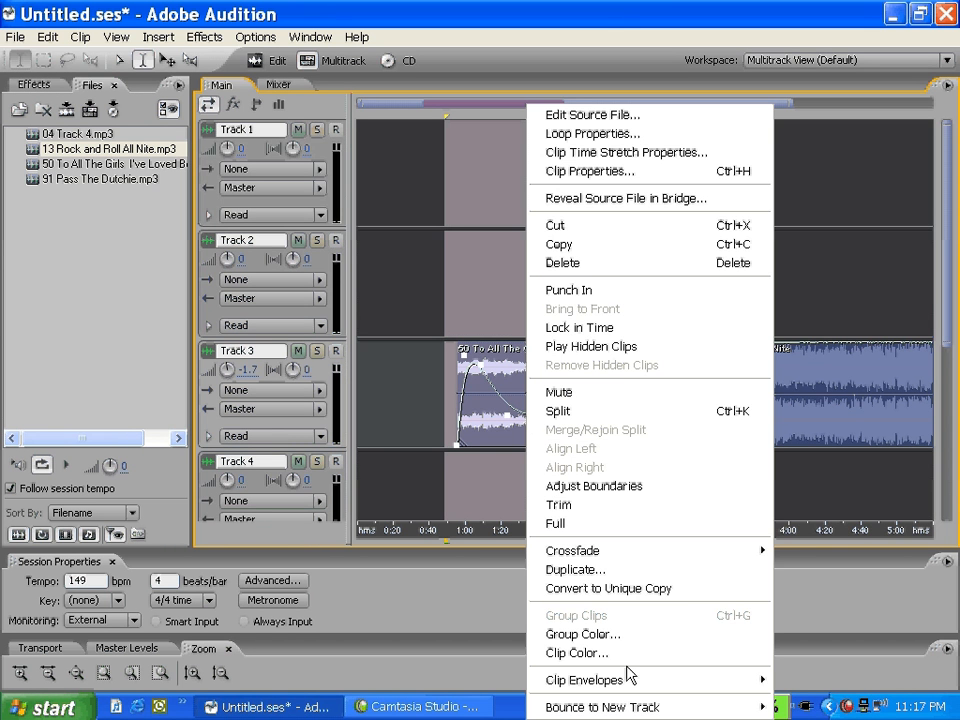
mouse_move(631, 682)
mouse_move(489, 643)
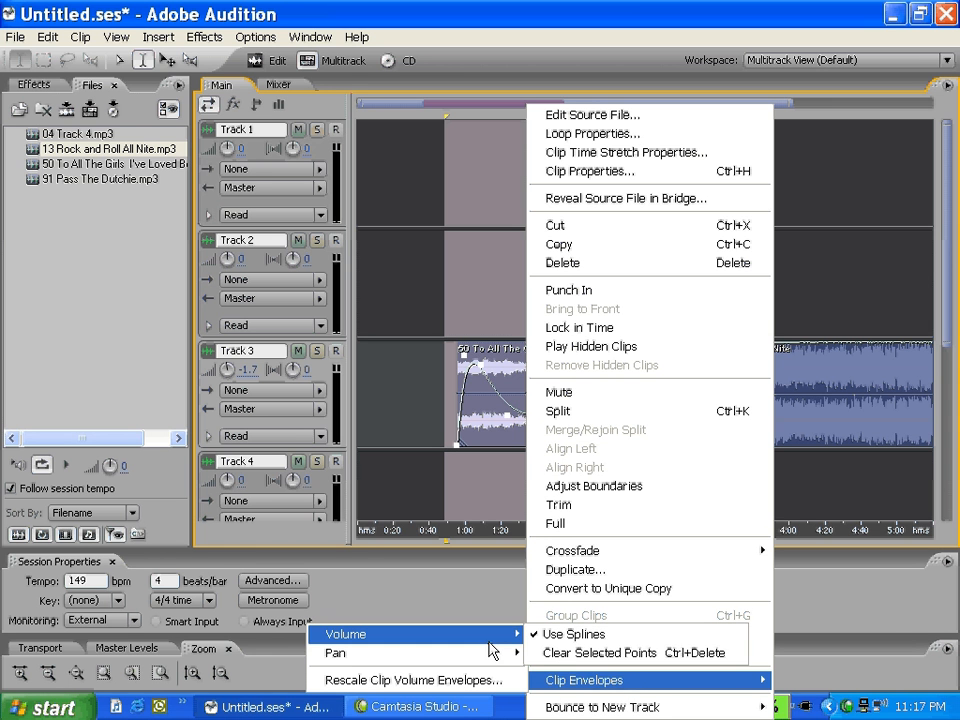
left_click(582, 653)
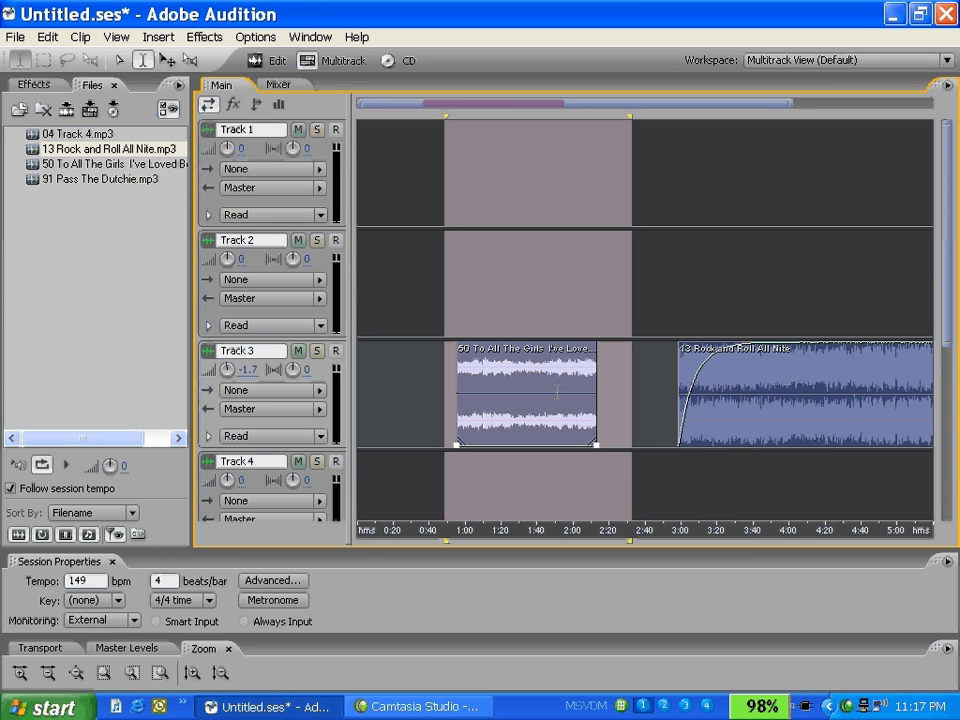
left_click(447, 464)
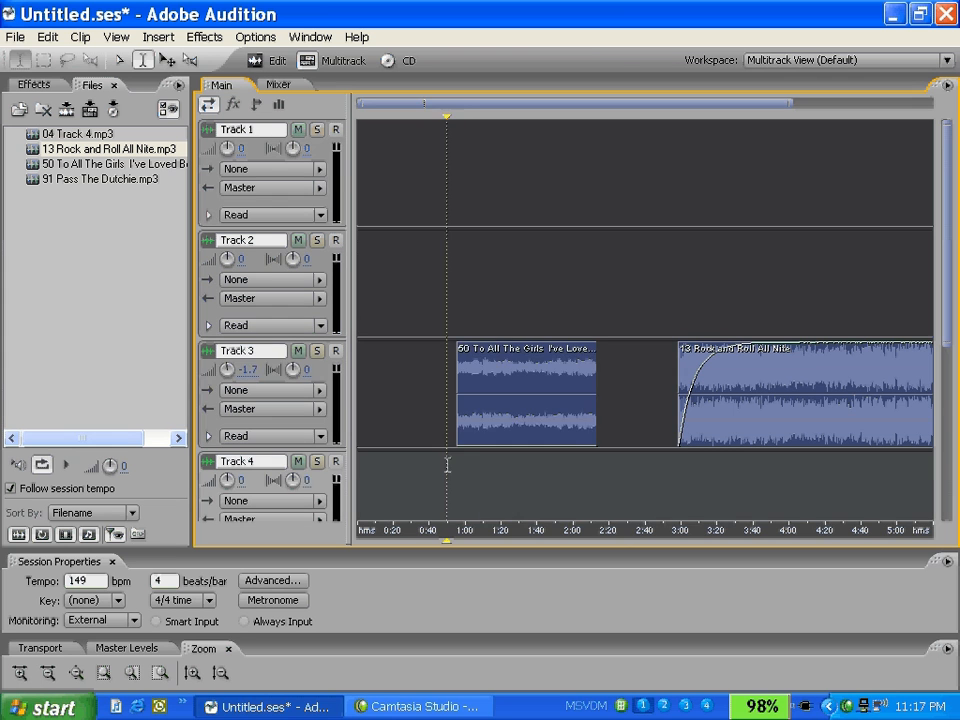
Step: Raise the start and end volume envelope points of the To All The Girls clip to the top for a flat, full-volume line
left_click(466, 445)
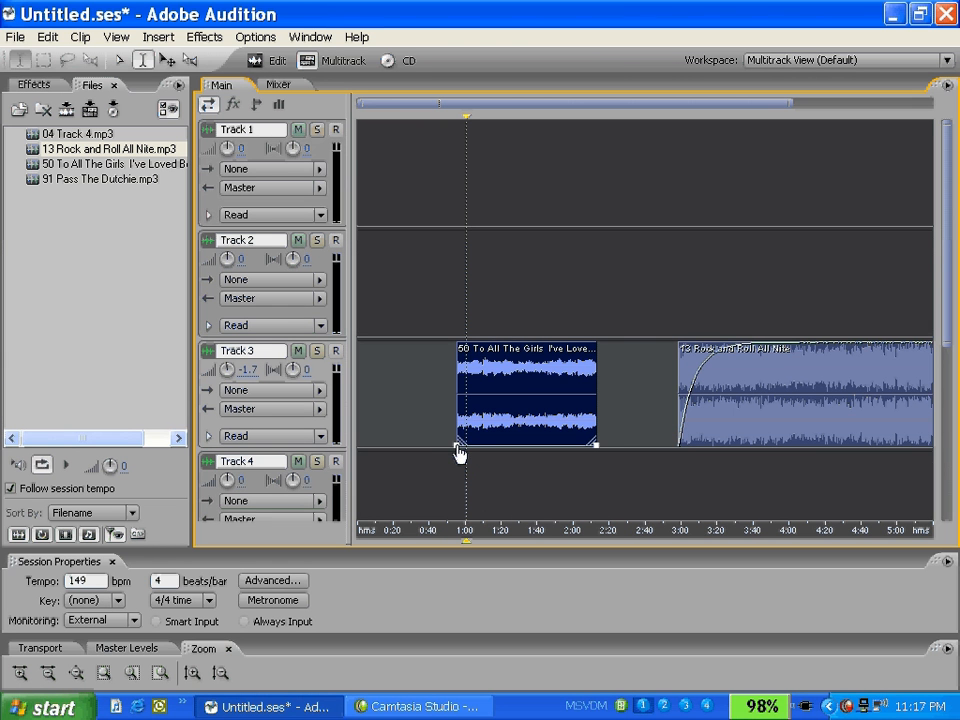
left_click_drag(459, 452, 456, 337)
left_click_drag(601, 440, 597, 342)
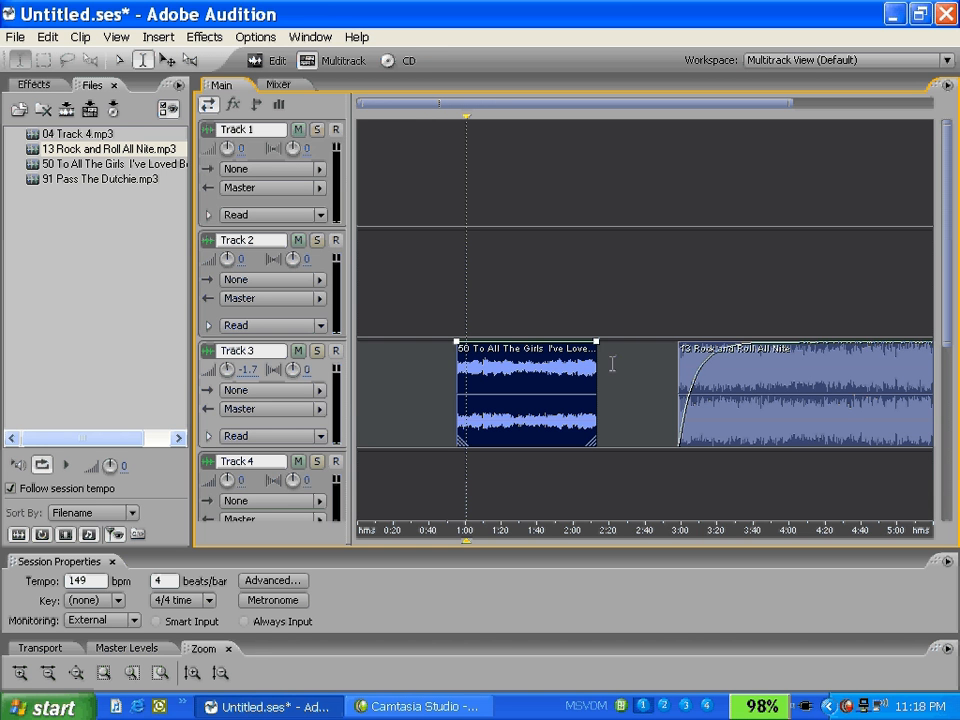
Step: Expand Track 3's automation lane to view its volume envelope, and collapse it again
left_click(208, 436)
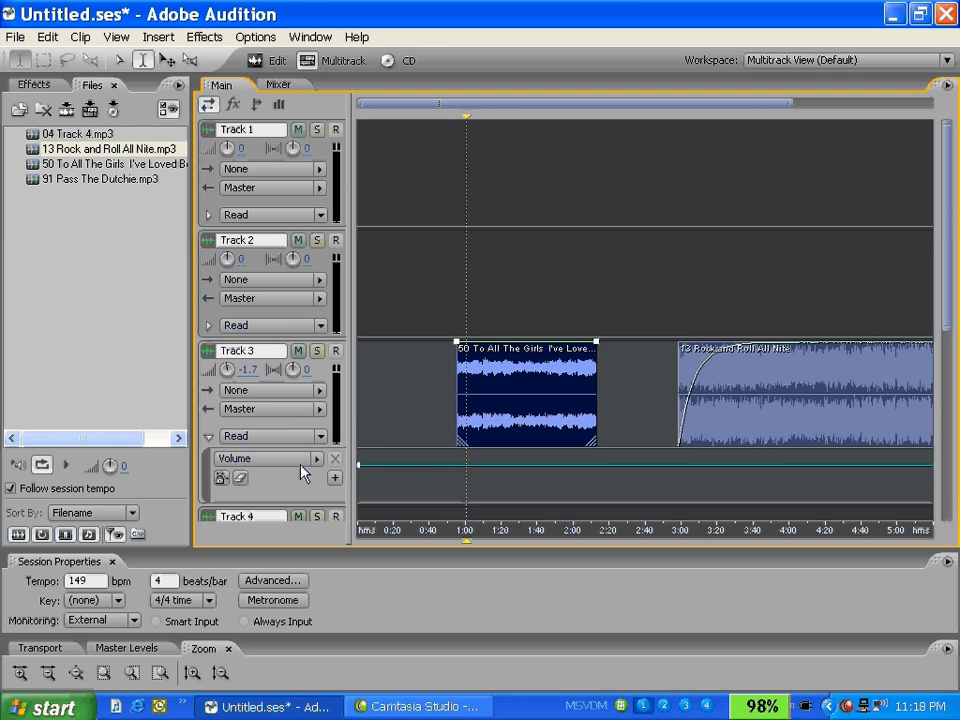
left_click(208, 436)
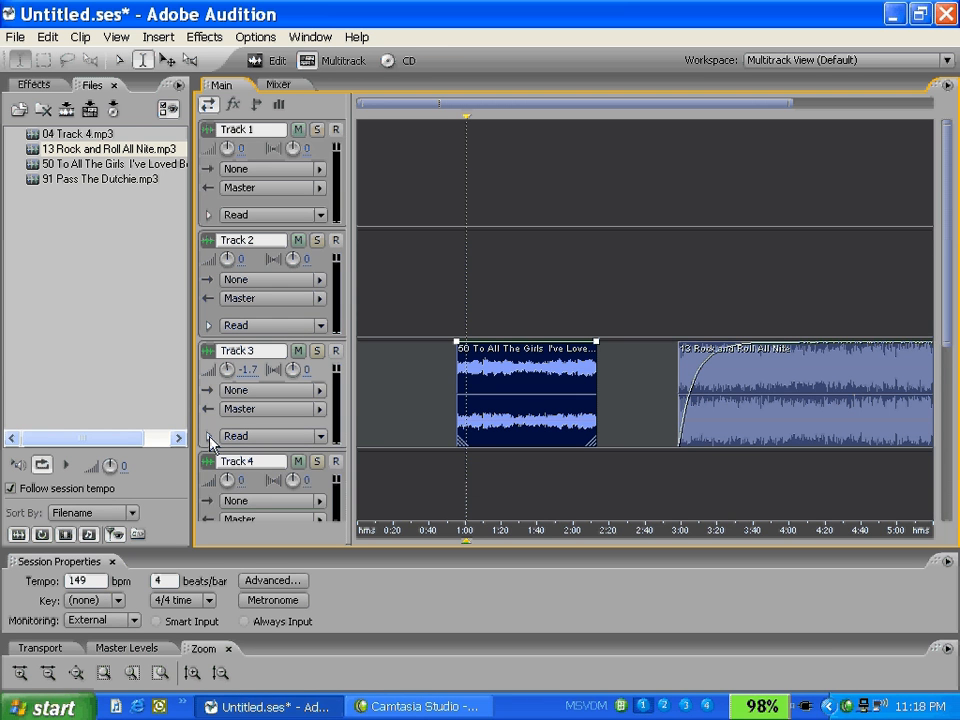